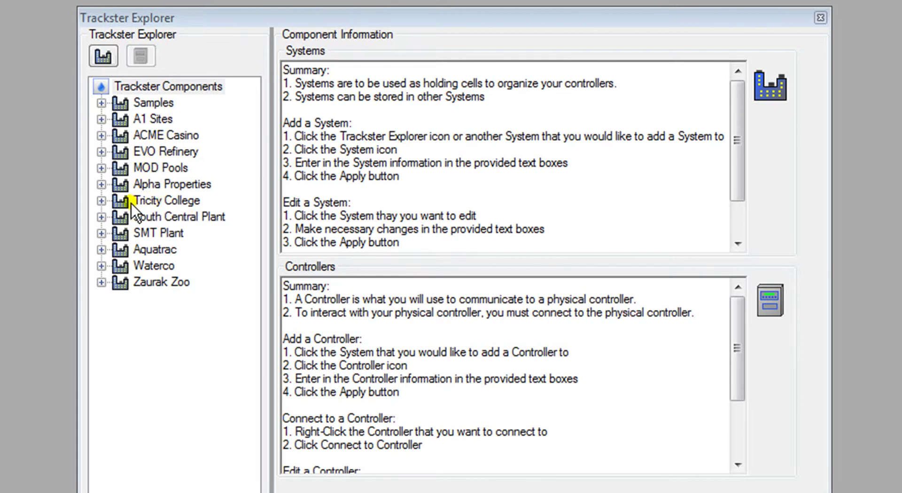
Export the Cooling Towers controller under Tricity College to Cooling Towers.txt via Export Data To Track3
{"action": "left_click", "coordinate": [103, 201]}
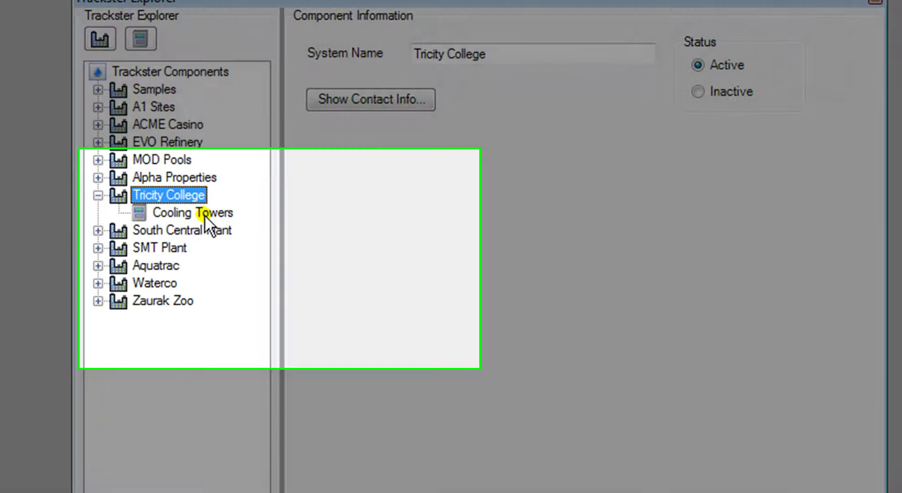
{"action": "right_click", "coordinate": [201, 218]}
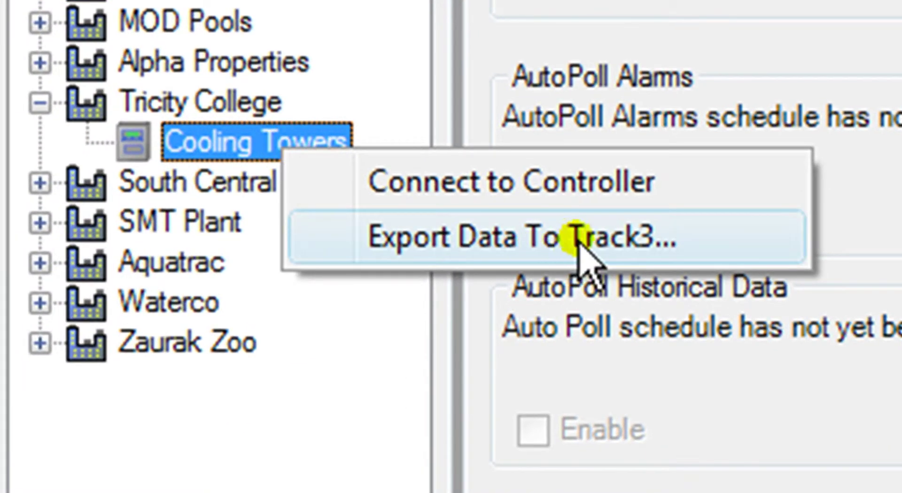
{"action": "left_click", "coordinate": [667, 245]}
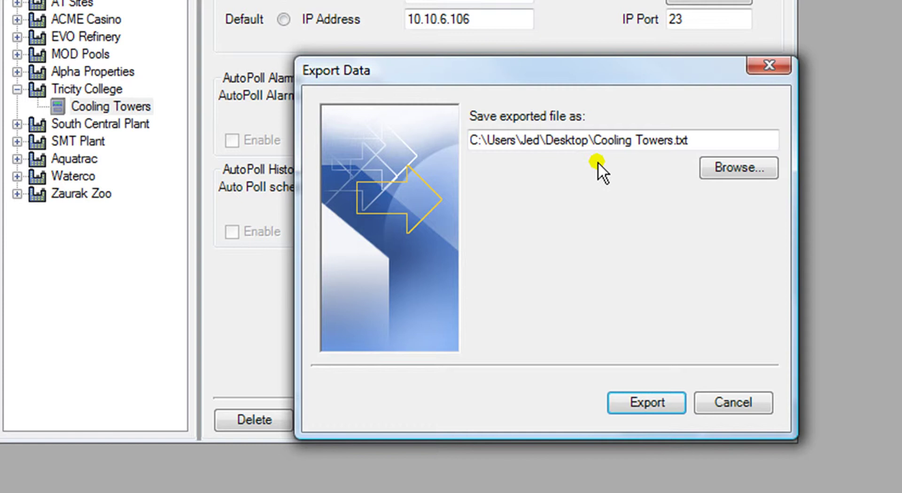
{"action": "left_click", "coordinate": [655, 402]}
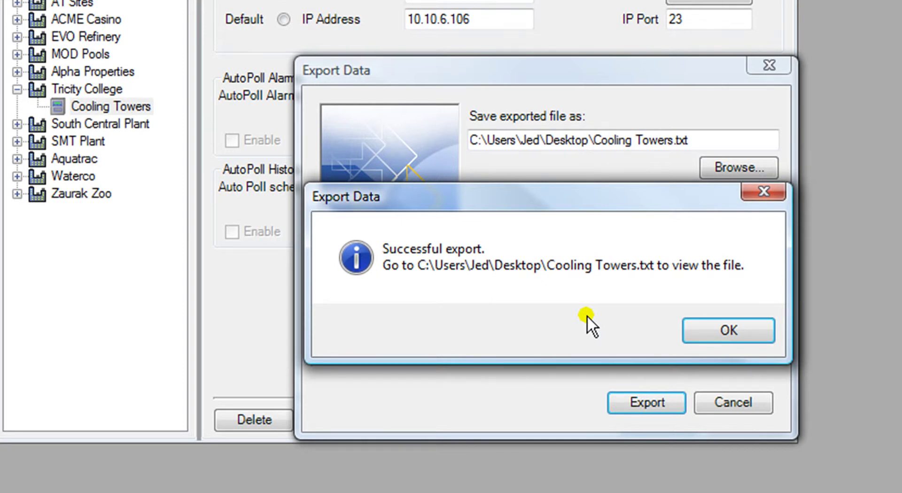
{"action": "left_click", "coordinate": [728, 330]}
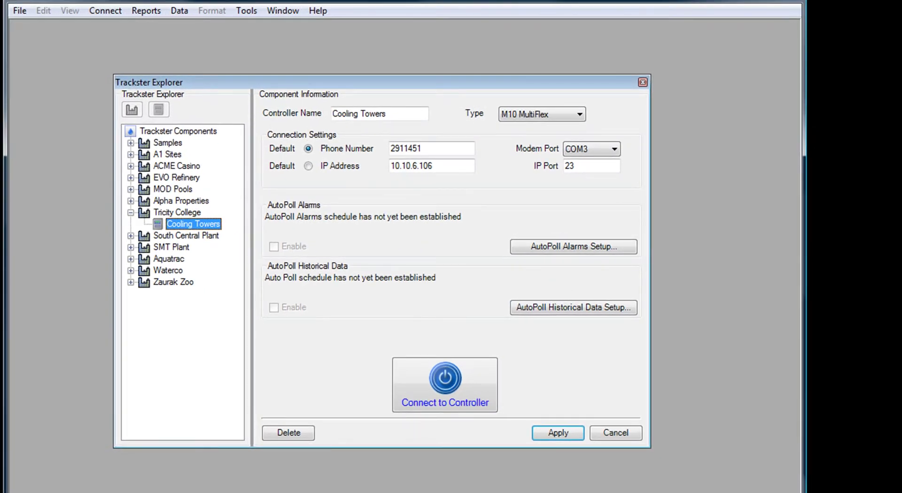
Launch Excel and bring up the Open dialog from the Office button
{"action": "key", "text": "super"}
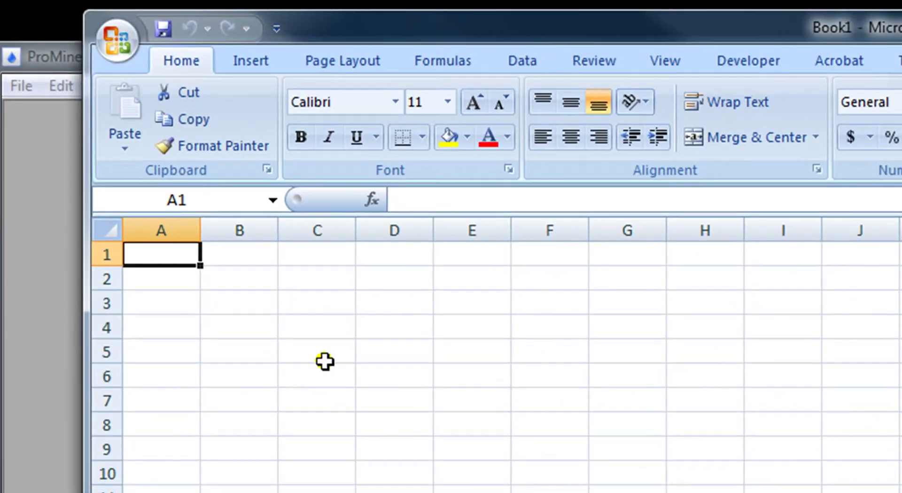
{"action": "left_click", "coordinate": [128, 46]}
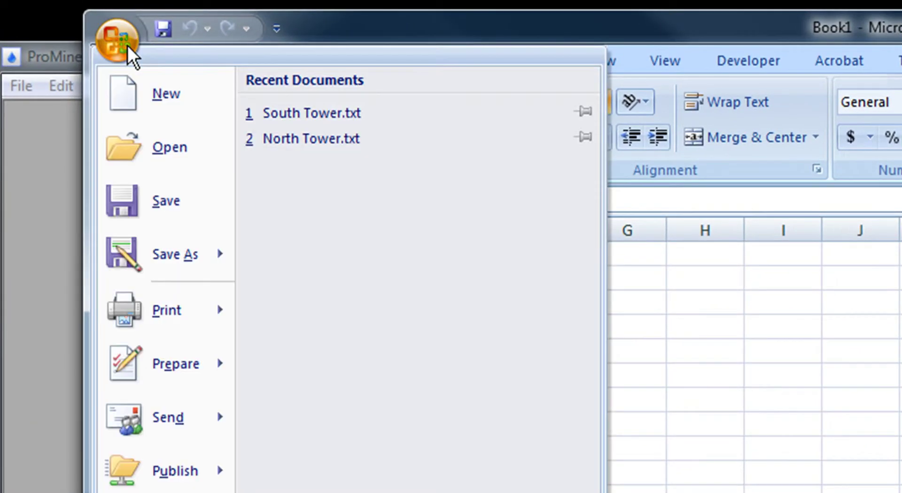
{"action": "left_click", "coordinate": [172, 146]}
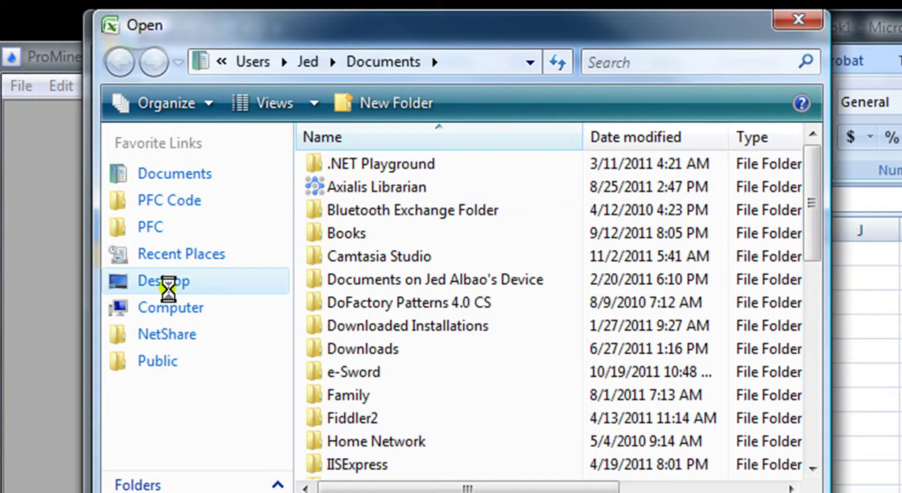
Browse the Desktop with the file type set to Text Files and select Cooling Towers.txt
{"action": "left_click", "coordinate": [167, 284]}
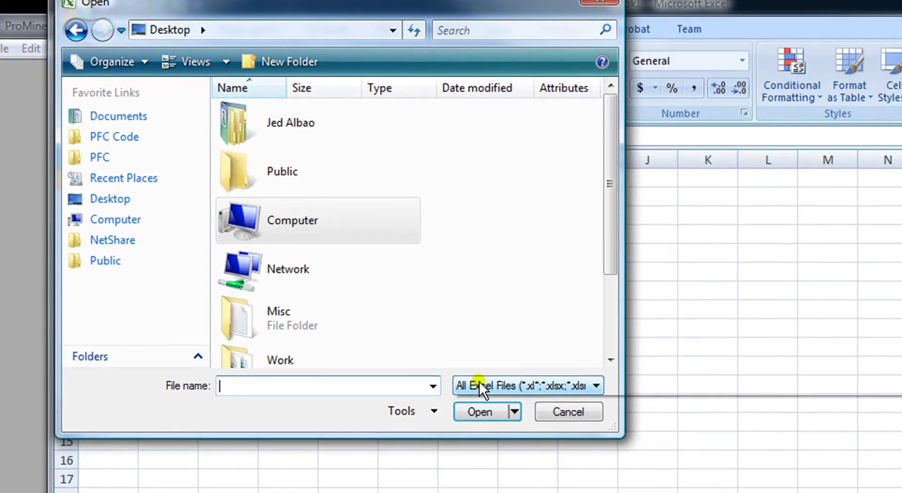
{"action": "left_click", "coordinate": [479, 383]}
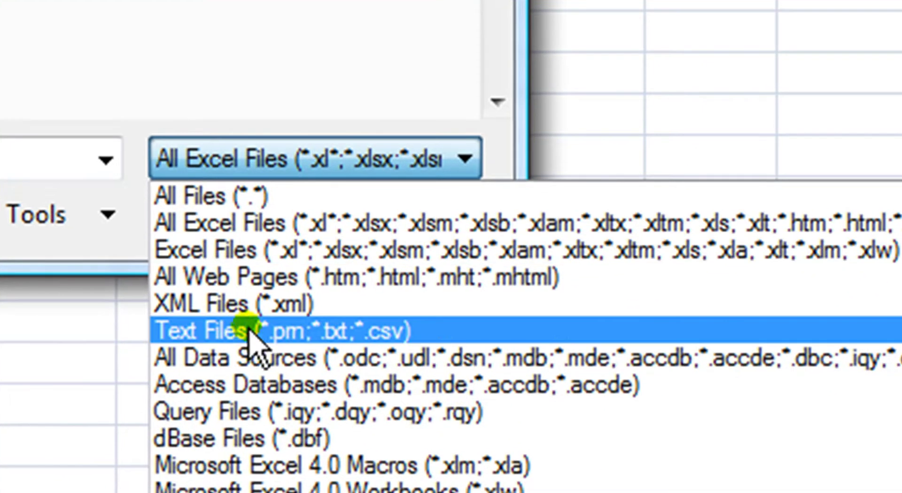
{"action": "left_click", "coordinate": [324, 334]}
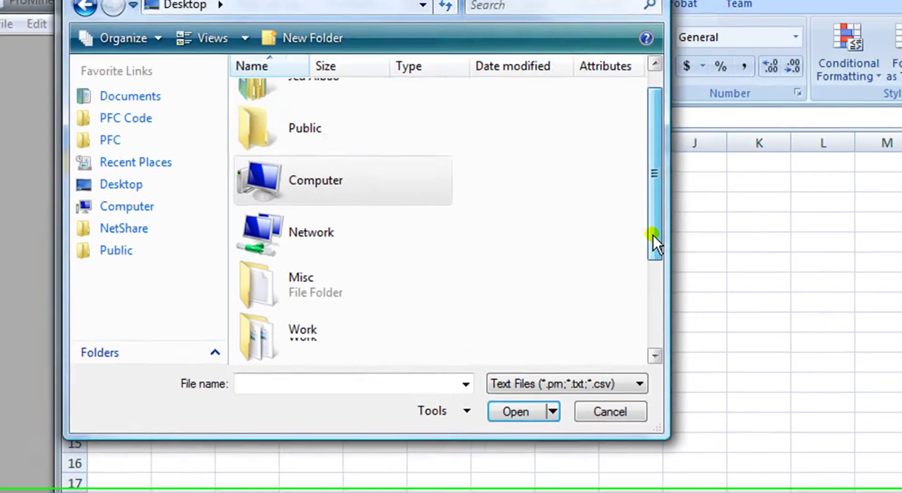
{"action": "left_click_drag", "start_coordinate": [654, 235], "coordinate": [648, 308]}
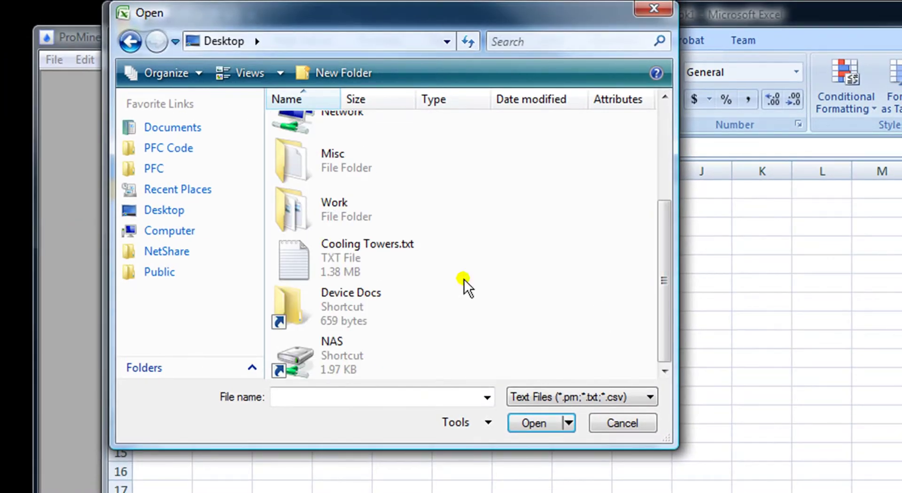
{"action": "left_click", "coordinate": [362, 263]}
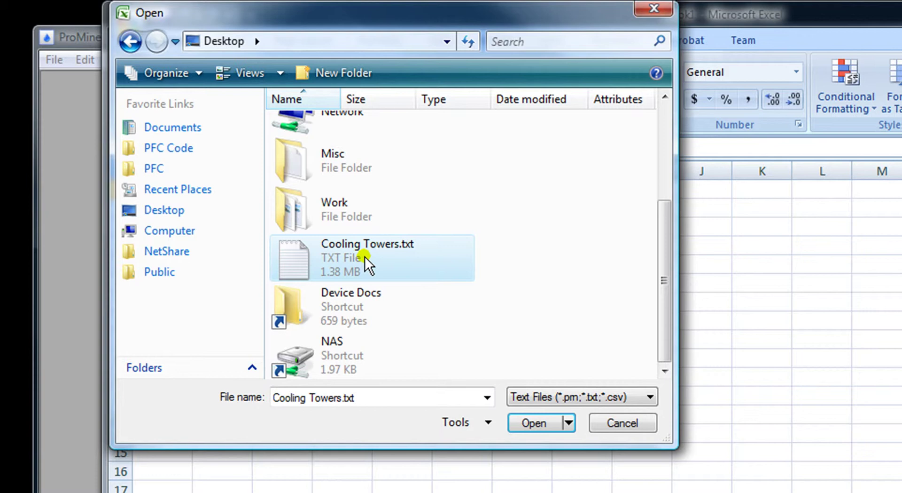
Import Cooling Towers.txt as Delimited data, splitting on commas instead of tabs
{"action": "left_click", "coordinate": [542, 422]}
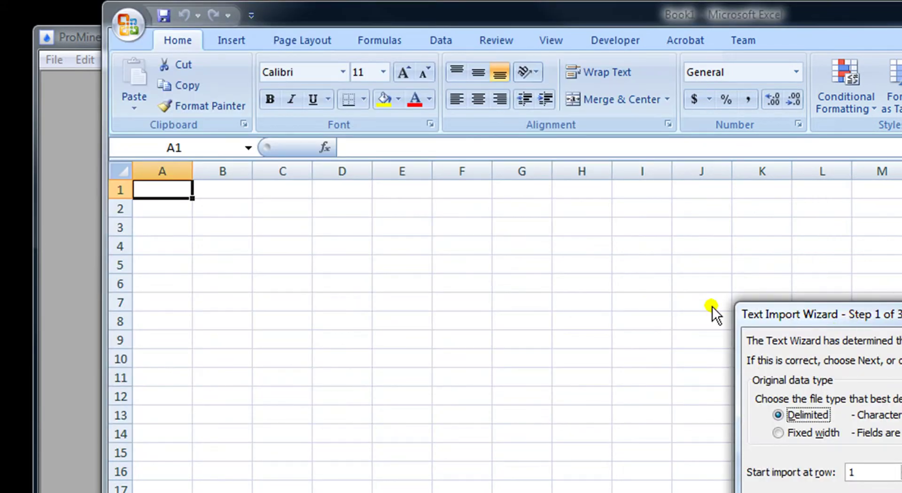
{"action": "left_click_drag", "start_coordinate": [842, 315], "coordinate": [496, 278]}
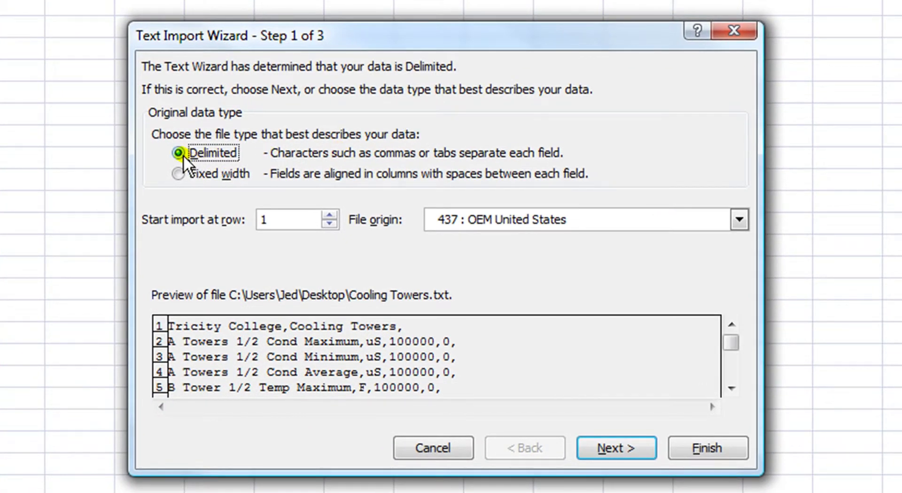
{"action": "left_click", "coordinate": [608, 439]}
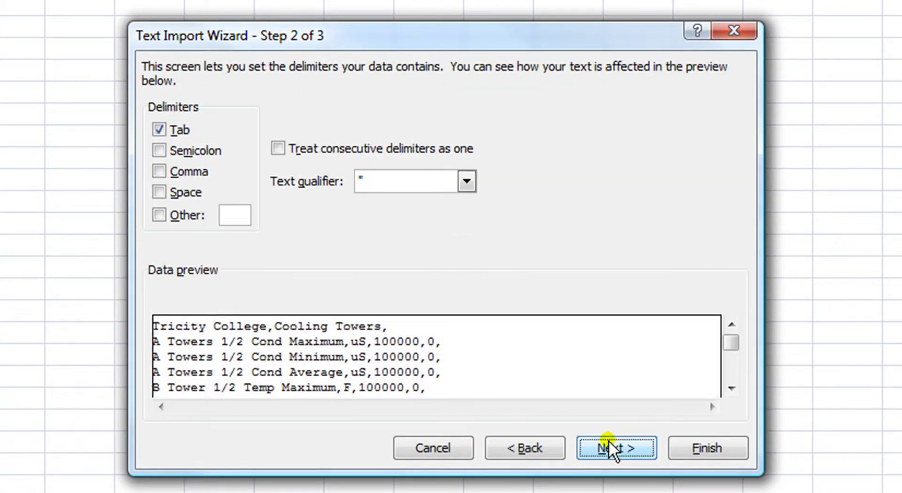
{"action": "left_click", "coordinate": [160, 128]}
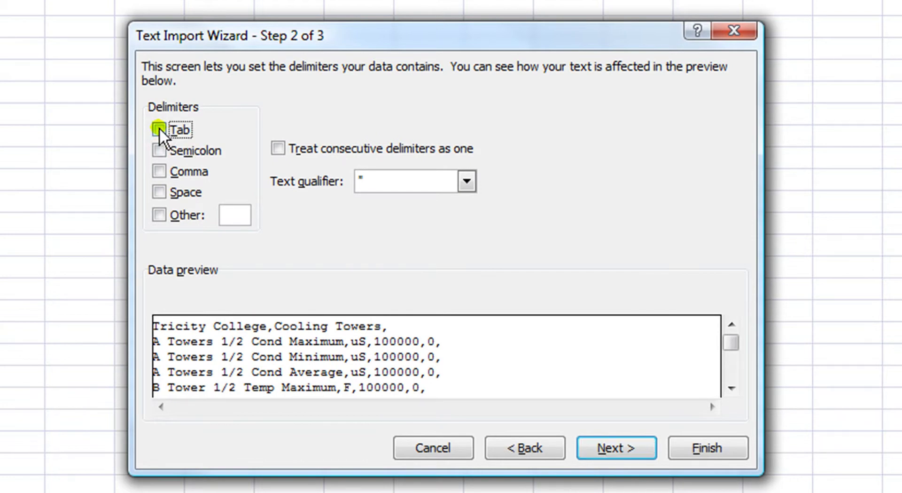
{"action": "left_click", "coordinate": [157, 172]}
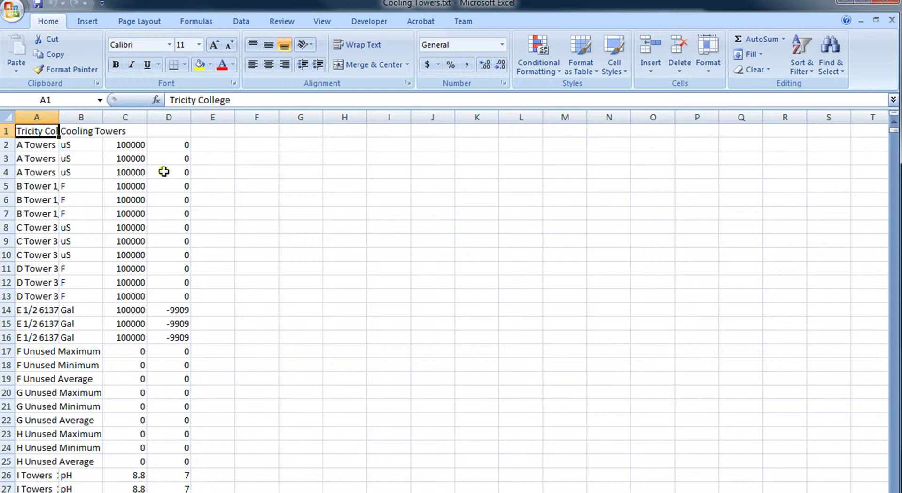
Autofit the column widths of all the imported data
{"action": "key", "text": "ctrl+shift+End"}
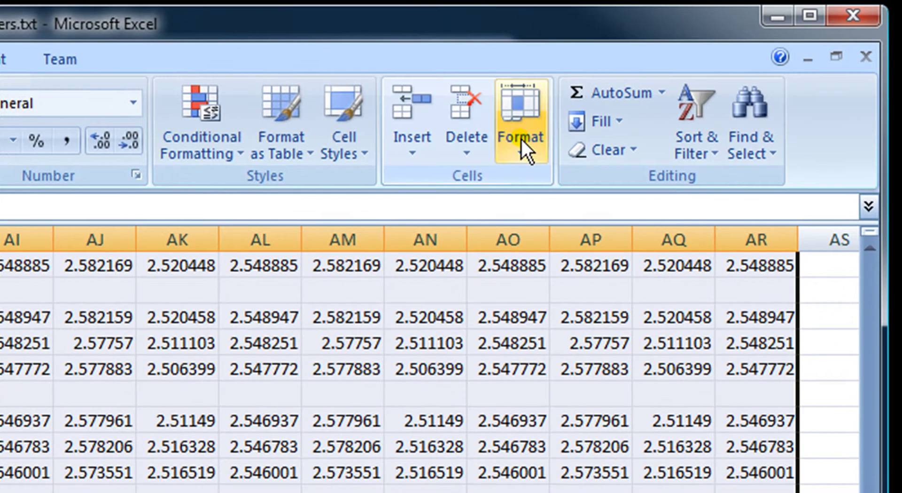
{"action": "left_click", "coordinate": [522, 140]}
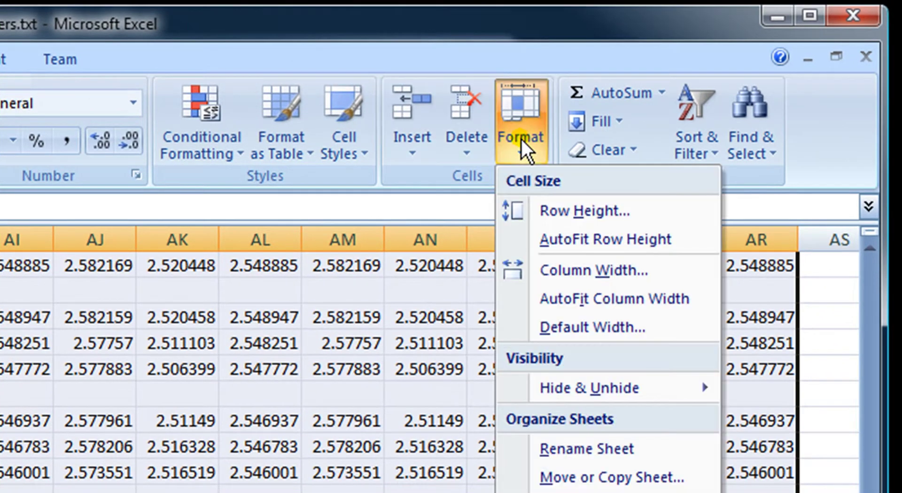
{"action": "left_click", "coordinate": [585, 301]}
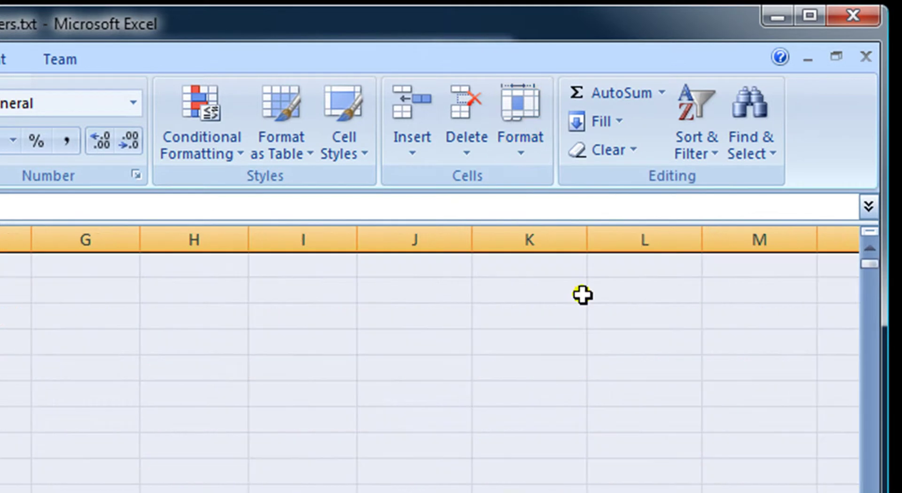
{"action": "left_click", "coordinate": [213, 418]}
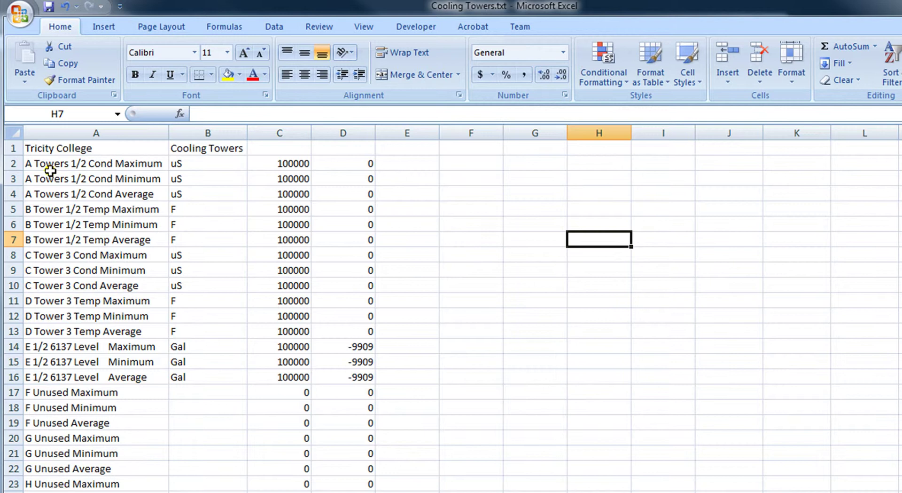
Select the channel setup rows 2 through 65 below the Tricity College title row
{"action": "left_click", "coordinate": [85, 194]}
{"action": "key", "text": "shift+space"}
{"action": "scroll", "coordinate": [133, 225], "scroll_direction": "down", "scroll_amount": 1}
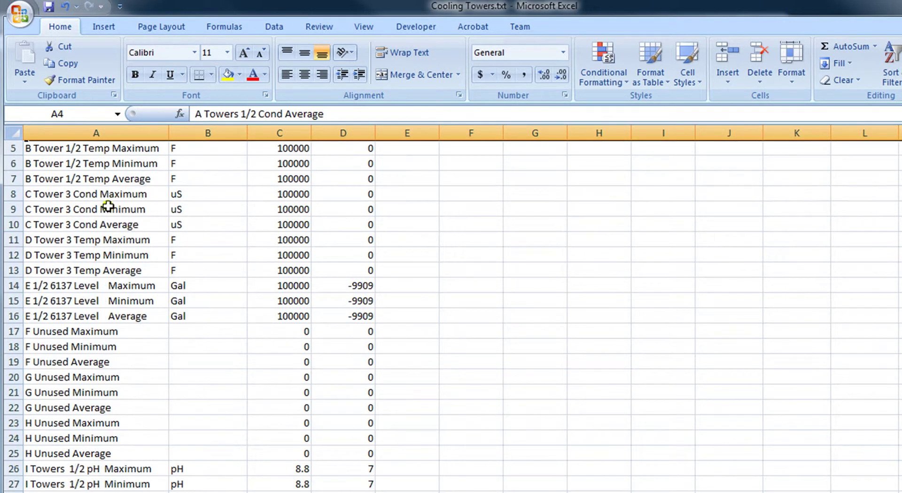
{"action": "scroll", "coordinate": [97, 201], "scroll_direction": "up", "scroll_amount": 1}
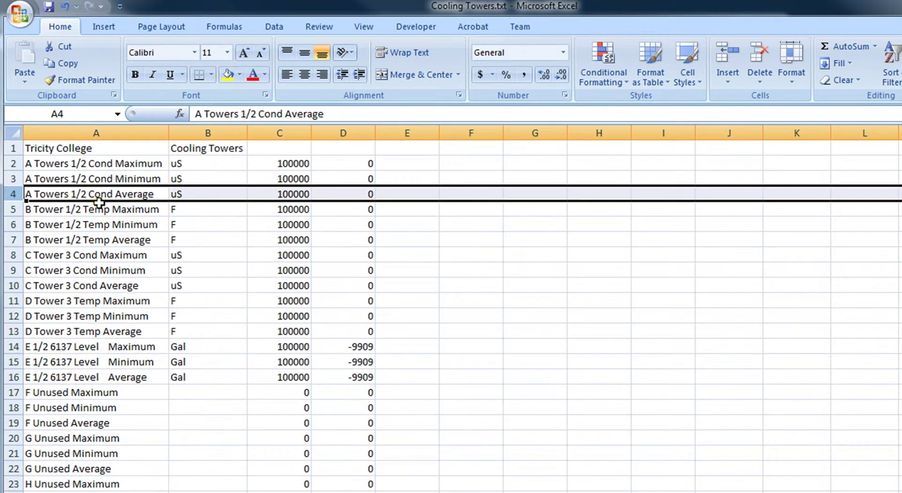
{"action": "left_click", "coordinate": [14, 163]}
{"action": "scroll", "coordinate": [51, 249], "scroll_direction": "down", "scroll_amount": 3}
{"action": "scroll", "coordinate": [50, 249], "scroll_direction": "down", "scroll_amount": 7}
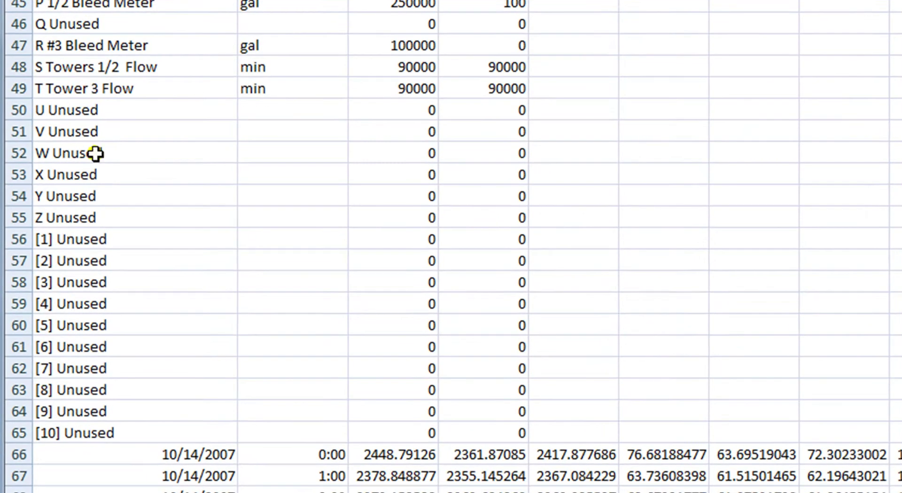
{"action": "left_click", "coordinate": [18, 433], "text": "shift"}
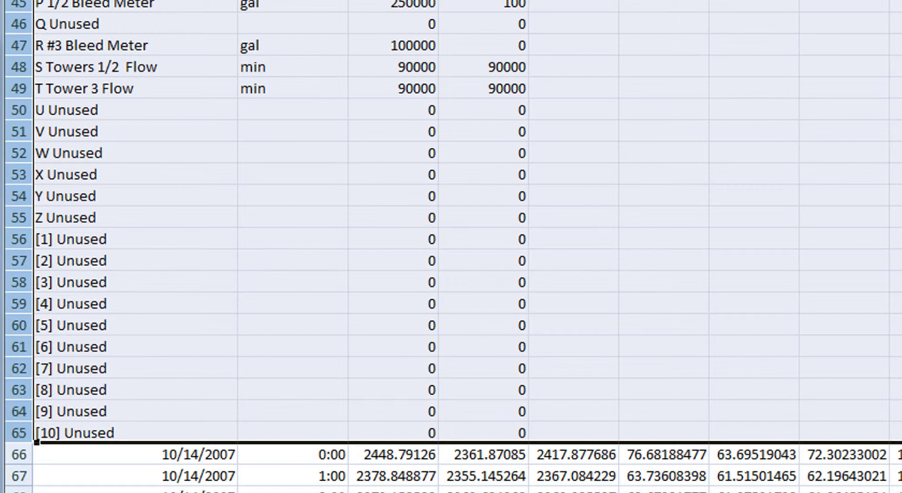
{"action": "scroll", "coordinate": [260, 155], "scroll_direction": "up", "scroll_amount": 5}
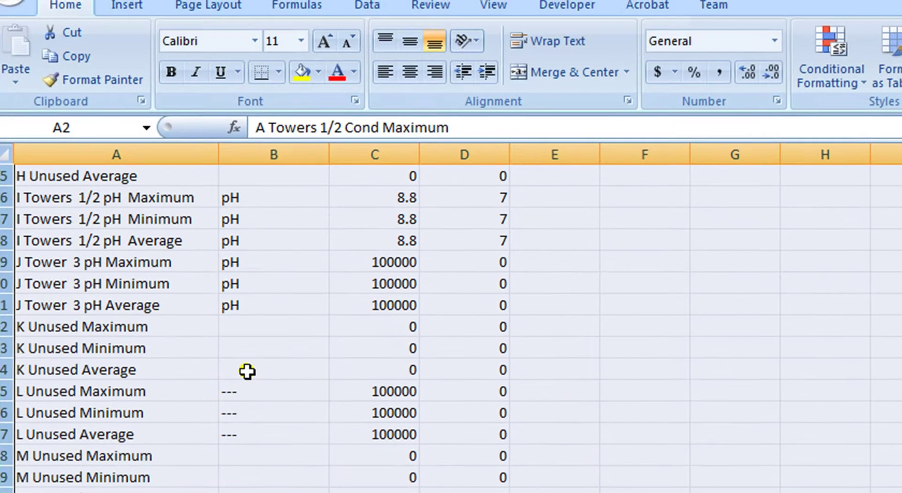
{"action": "scroll", "coordinate": [252, 373], "scroll_direction": "up", "scroll_amount": 7}
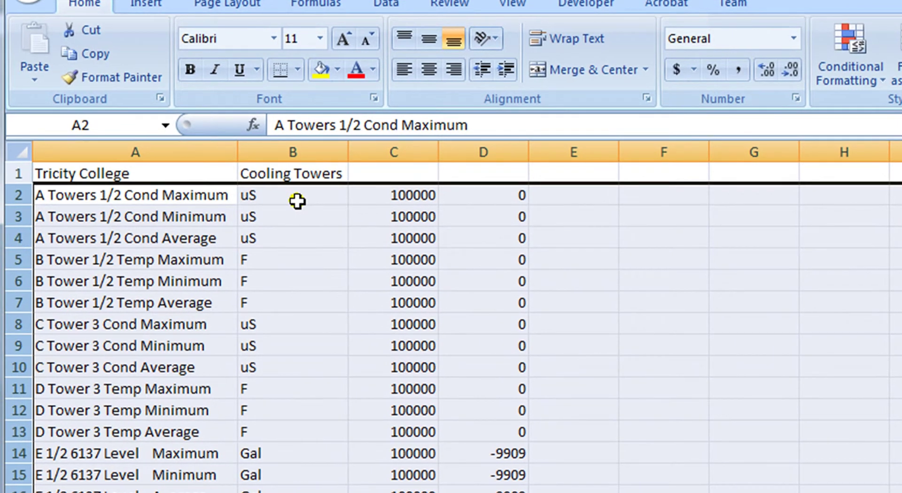
{"action": "left_click", "coordinate": [302, 150]}
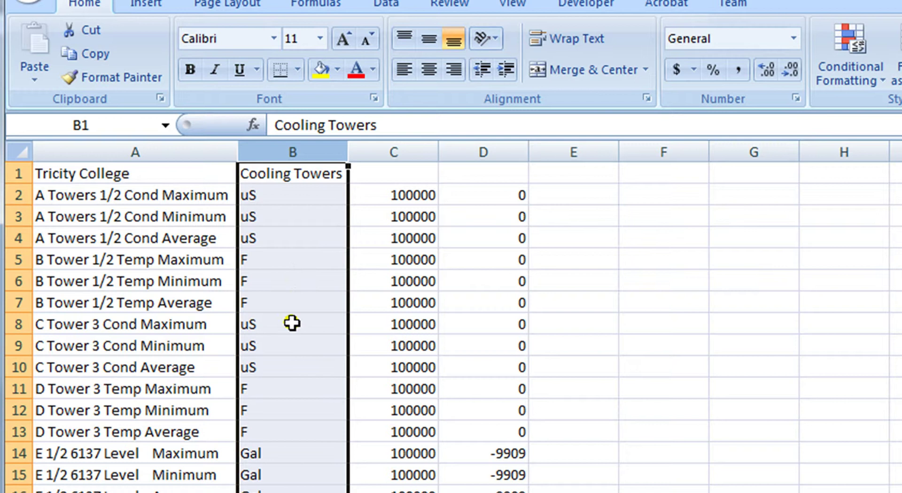
{"action": "scroll", "coordinate": [292, 322], "scroll_direction": "down", "scroll_amount": 1}
{"action": "scroll", "coordinate": [292, 322], "scroll_direction": "down", "scroll_amount": 1}
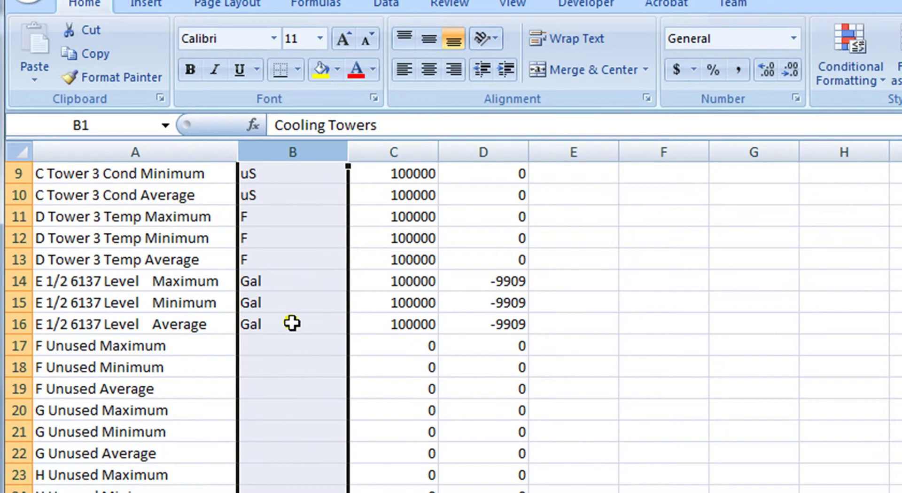
{"action": "scroll", "coordinate": [292, 323], "scroll_direction": "up", "scroll_amount": 2}
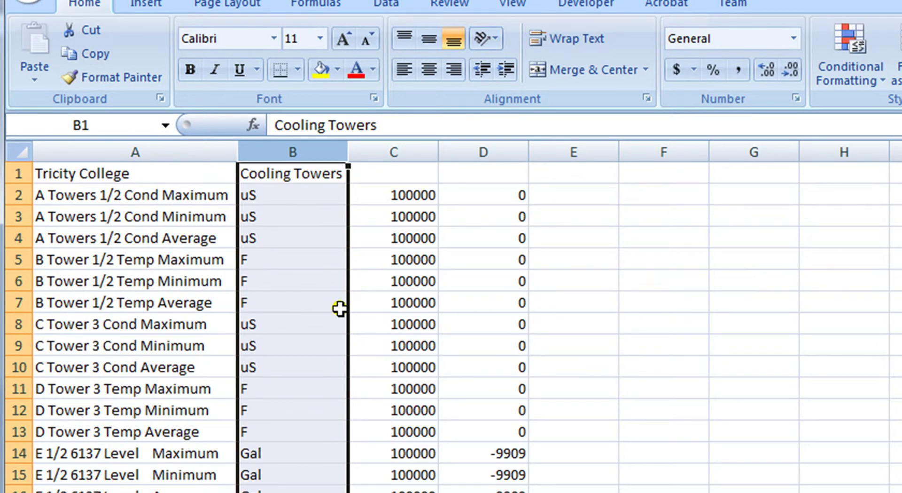
{"action": "left_click", "coordinate": [398, 153]}
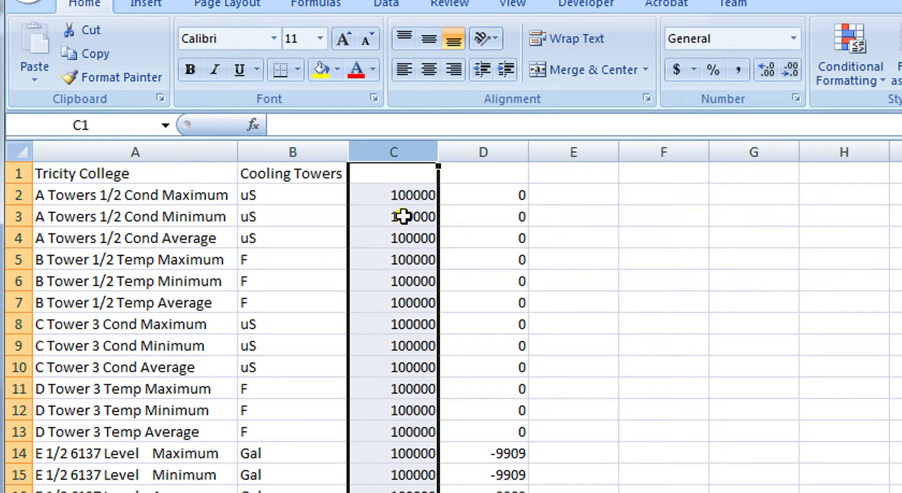
{"action": "left_click", "coordinate": [494, 148]}
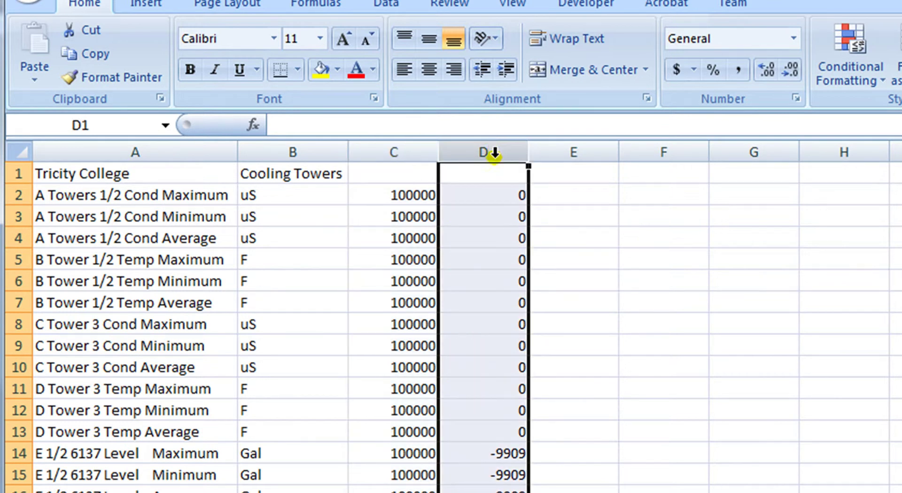
{"action": "scroll", "coordinate": [512, 236], "scroll_direction": "down", "scroll_amount": 1}
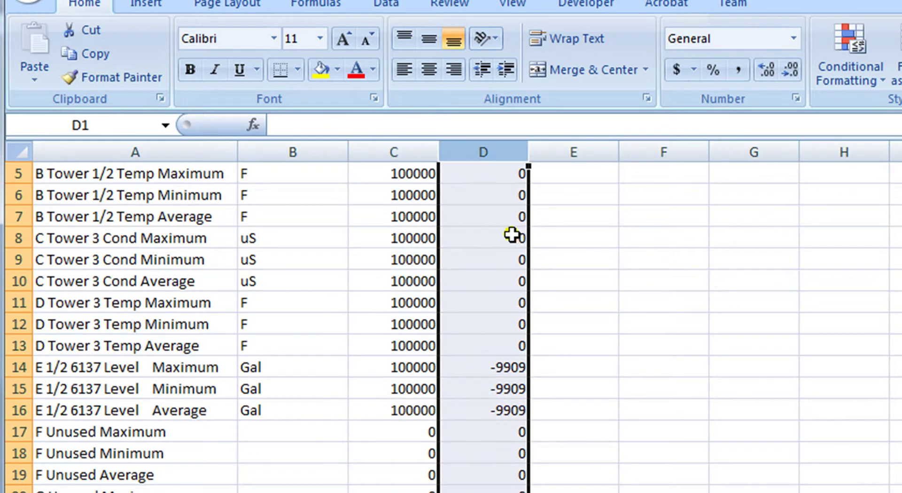
{"action": "scroll", "coordinate": [505, 240], "scroll_direction": "up", "scroll_amount": 1}
{"action": "scroll", "coordinate": [410, 263], "scroll_direction": "down", "scroll_amount": 1}
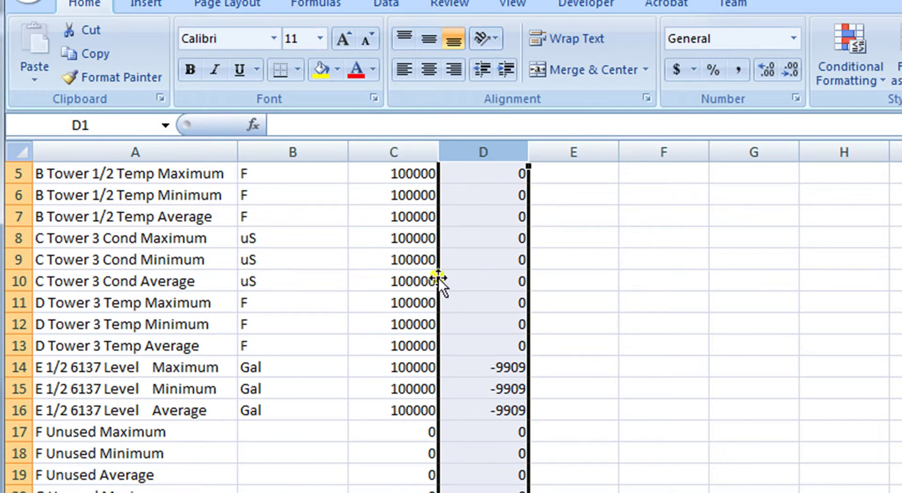
{"action": "scroll", "coordinate": [455, 283], "scroll_direction": "down", "scroll_amount": 4}
{"action": "scroll", "coordinate": [455, 283], "scroll_direction": "down", "scroll_amount": 3}
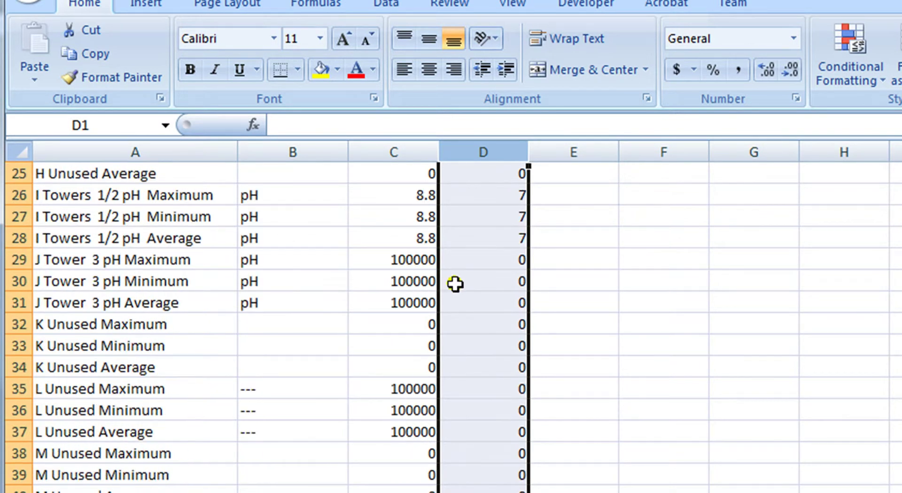
{"action": "scroll", "coordinate": [454, 283], "scroll_direction": "down", "scroll_amount": 3}
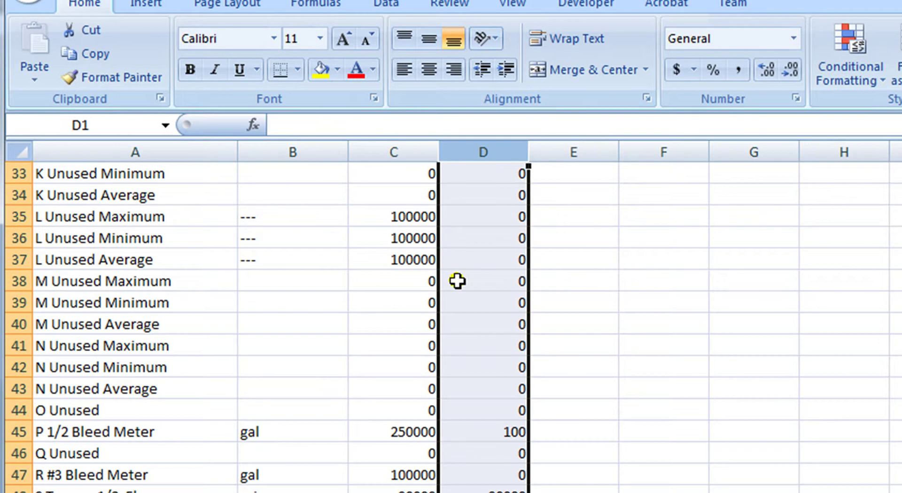
{"action": "scroll", "coordinate": [457, 280], "scroll_direction": "down", "scroll_amount": 3}
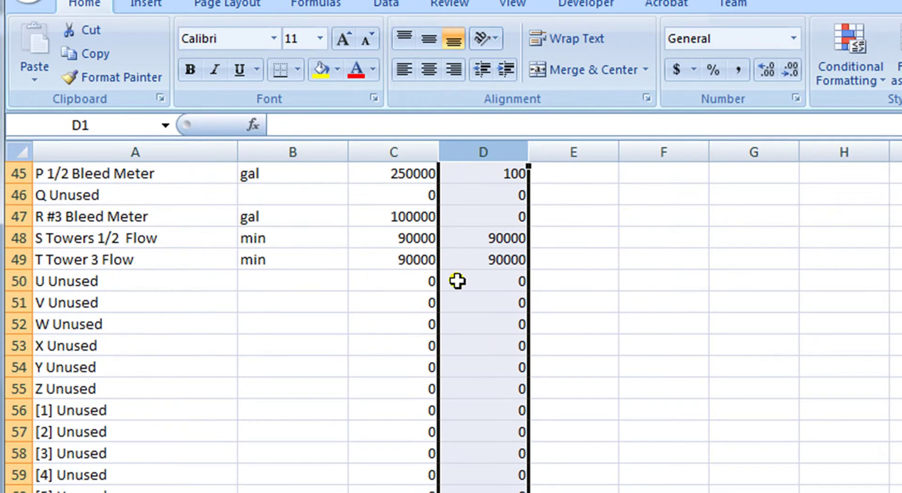
{"action": "scroll", "coordinate": [458, 280], "scroll_direction": "down", "scroll_amount": 4}
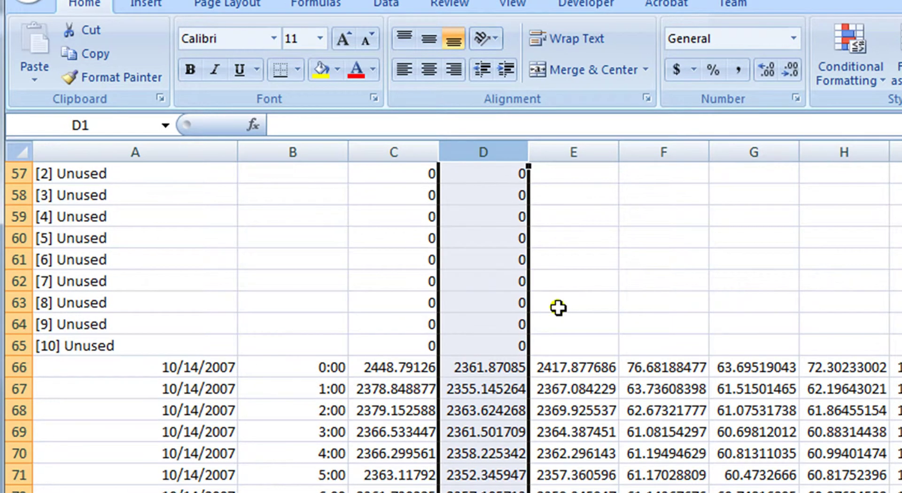
{"action": "scroll", "coordinate": [556, 277], "scroll_direction": "down", "scroll_amount": 1}
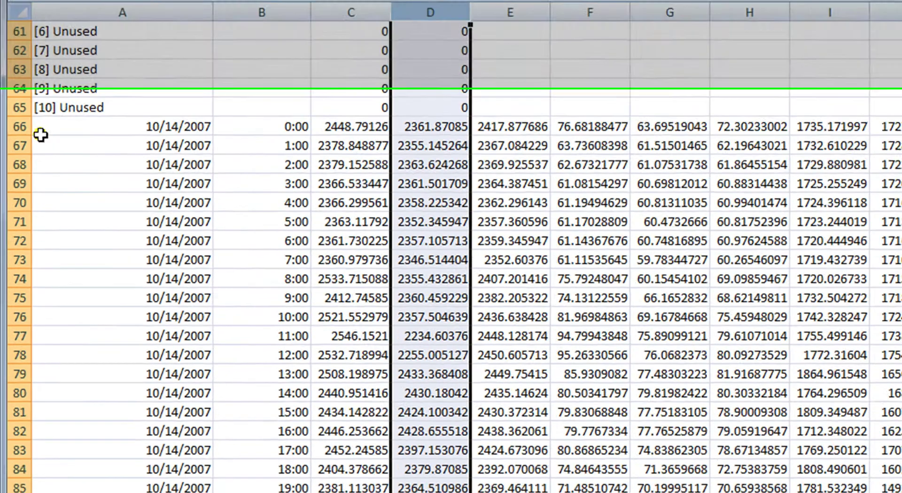
Select row 66 and inspect its first 10/14/2007 readings across the columns
{"action": "left_click", "coordinate": [20, 126]}
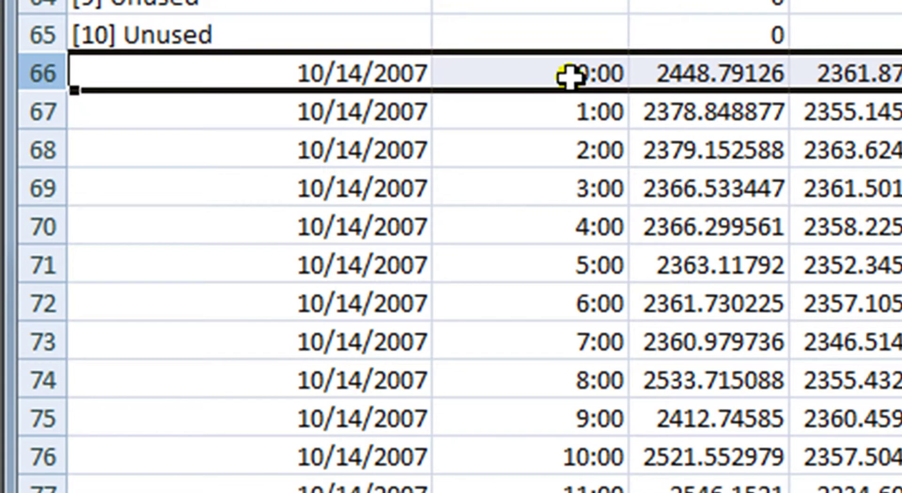
{"action": "left_click", "coordinate": [708, 69]}
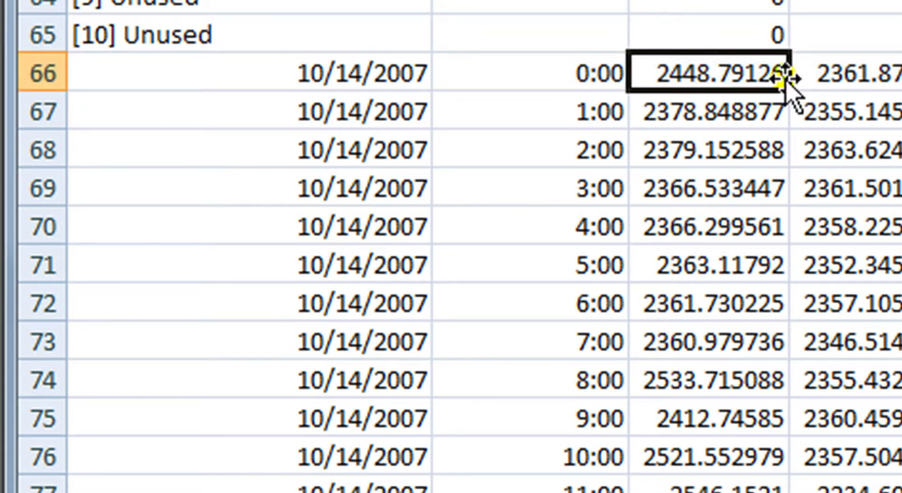
{"action": "left_click", "coordinate": [891, 73]}
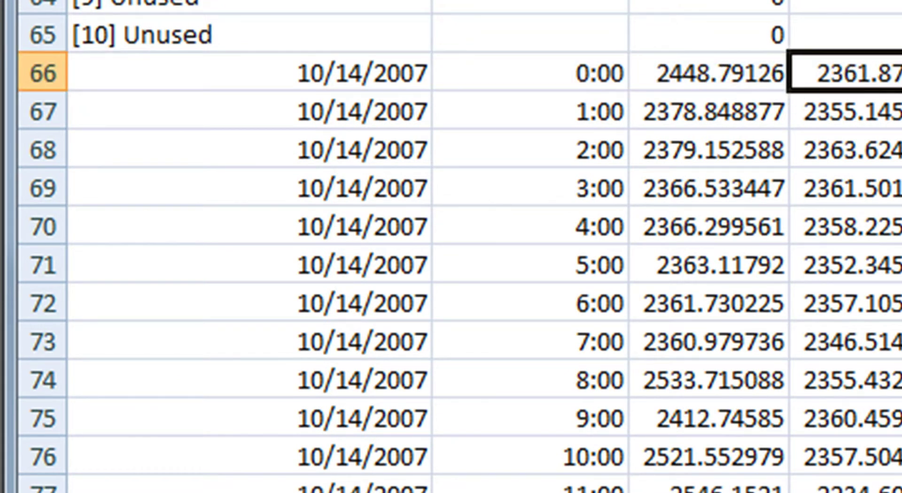
{"action": "scroll", "coordinate": [484, 254], "scroll_direction": "right", "scroll_amount": 10}
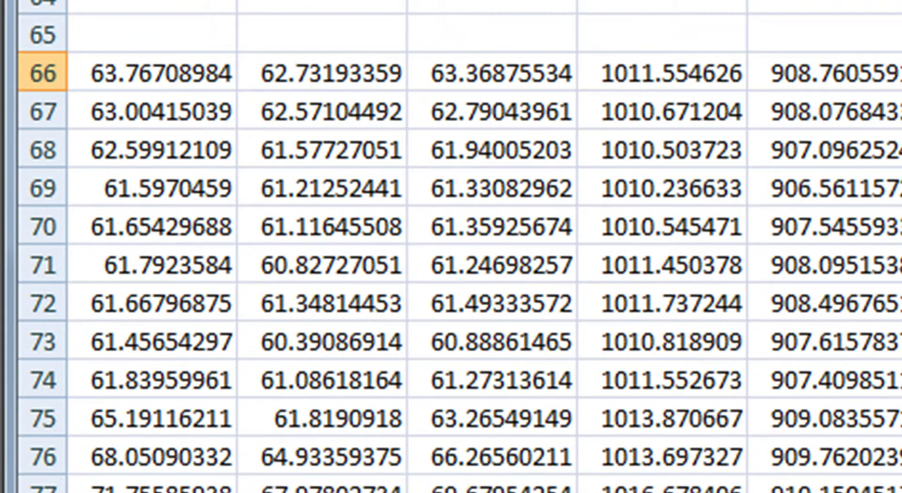
{"action": "scroll", "coordinate": [484, 254], "scroll_direction": "left", "scroll_amount": 7}
{"action": "scroll", "coordinate": [484, 254], "scroll_direction": "right", "scroll_amount": 3}
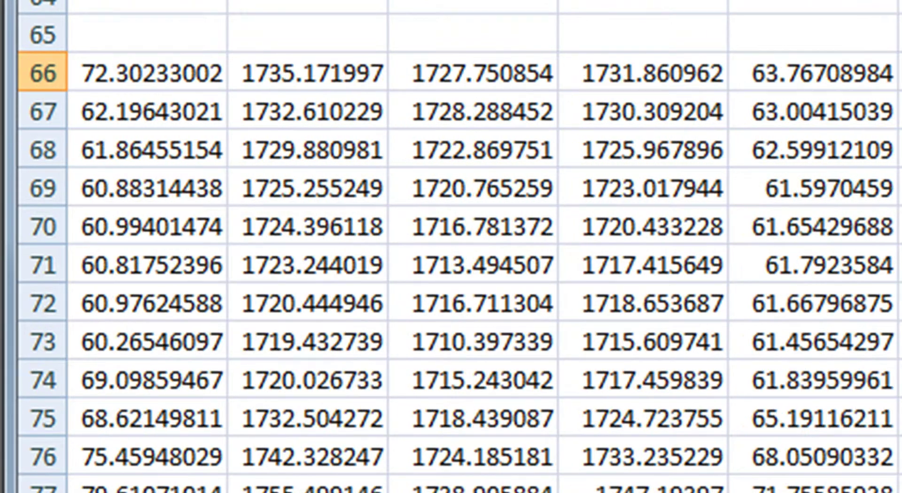
{"action": "scroll", "coordinate": [451, 254], "scroll_direction": "left", "scroll_amount": 7}
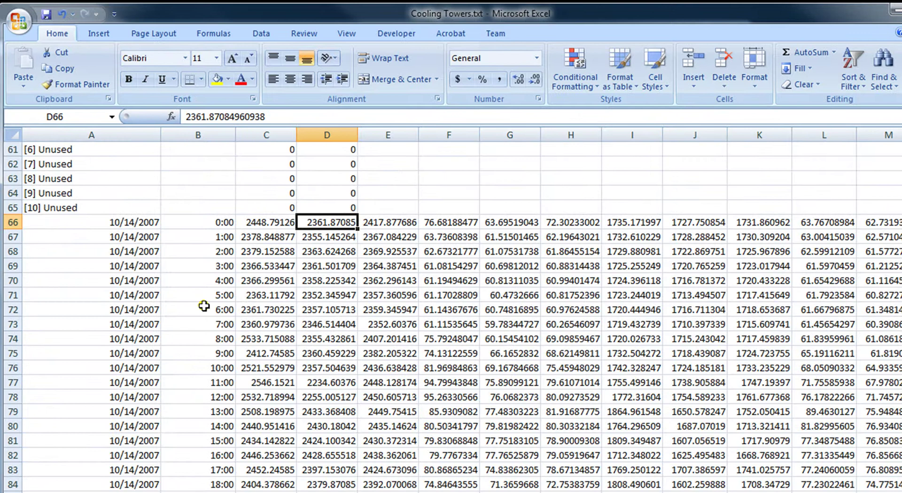
{"action": "scroll", "coordinate": [205, 306], "scroll_direction": "up", "scroll_amount": 9}
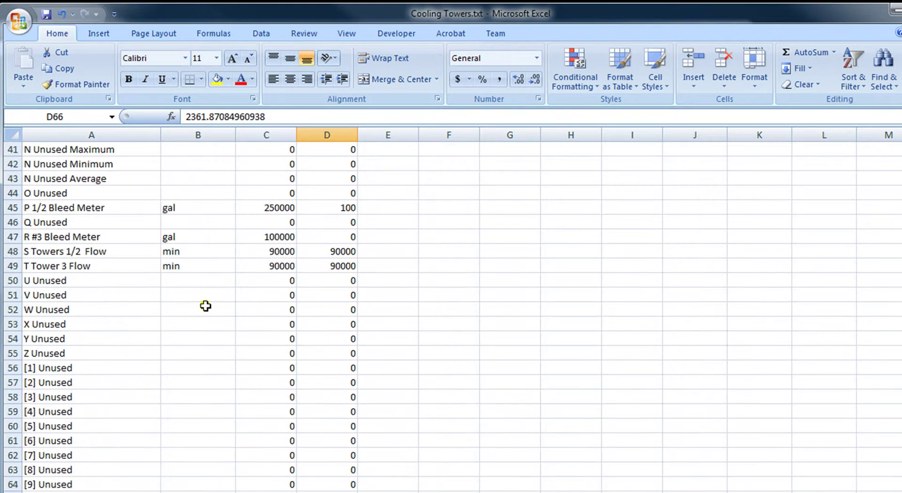
{"action": "scroll", "coordinate": [206, 304], "scroll_direction": "up", "scroll_amount": 11}
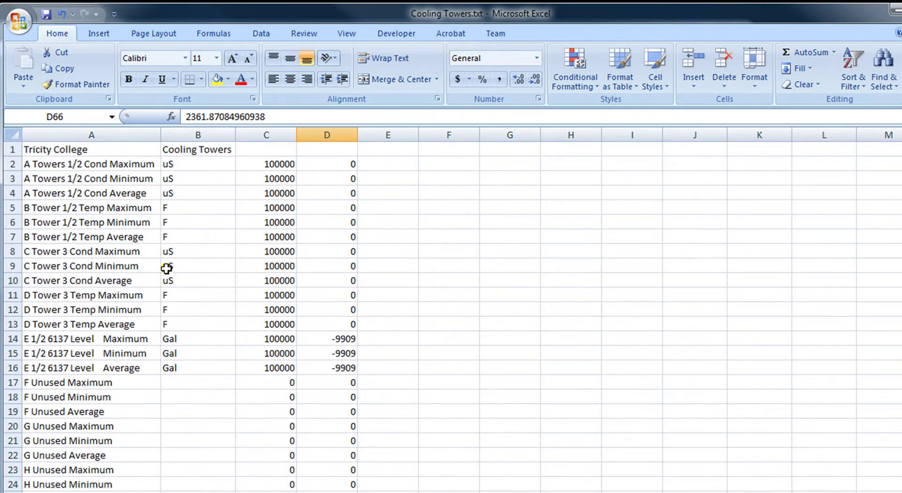
Try selecting the channel rows from row 2, then reselect row 66
{"action": "left_click", "coordinate": [13, 164]}
{"action": "scroll", "coordinate": [77, 291], "scroll_direction": "down", "scroll_amount": 4}
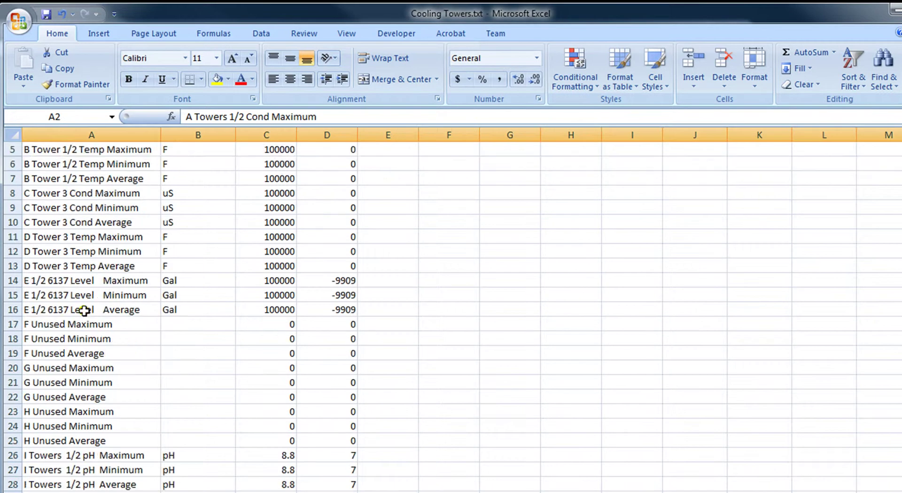
{"action": "scroll", "coordinate": [82, 322], "scroll_direction": "down", "scroll_amount": 5}
{"action": "scroll", "coordinate": [60, 390], "scroll_direction": "down", "scroll_amount": 3}
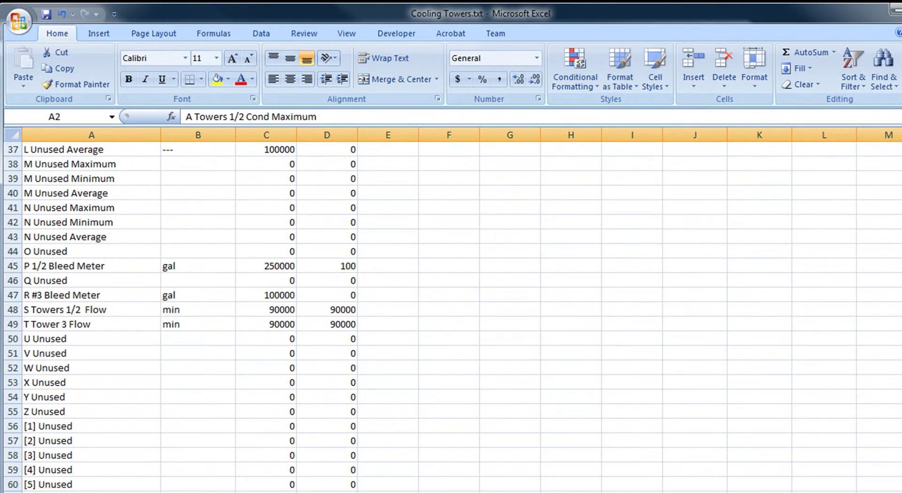
{"action": "key", "text": "ctrl+a"}
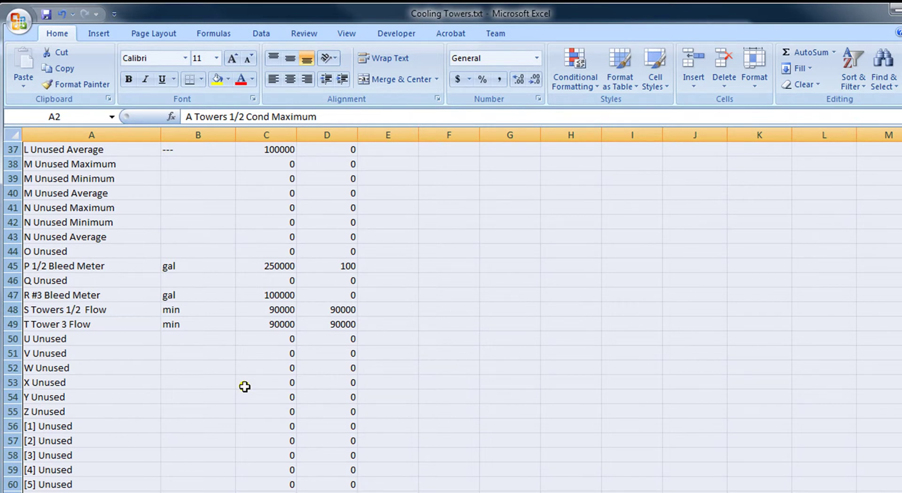
{"action": "scroll", "coordinate": [245, 383], "scroll_direction": "down", "scroll_amount": 7}
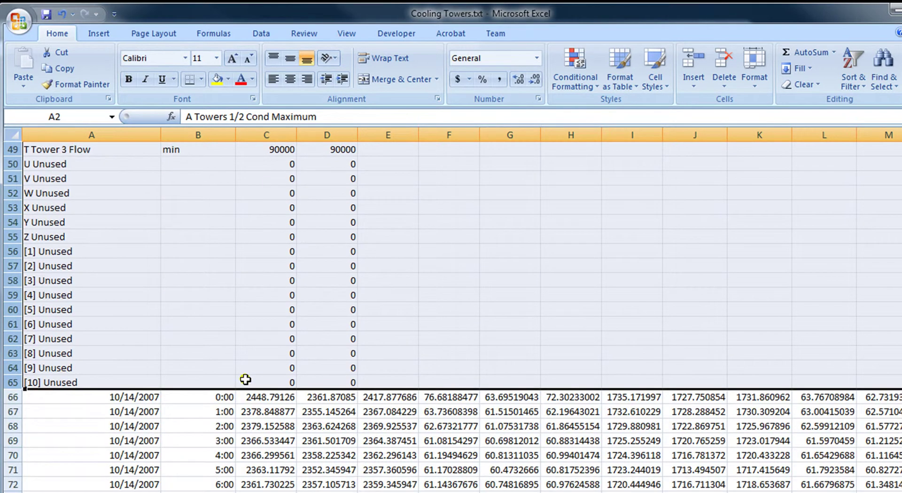
{"action": "left_click", "coordinate": [14, 281]}
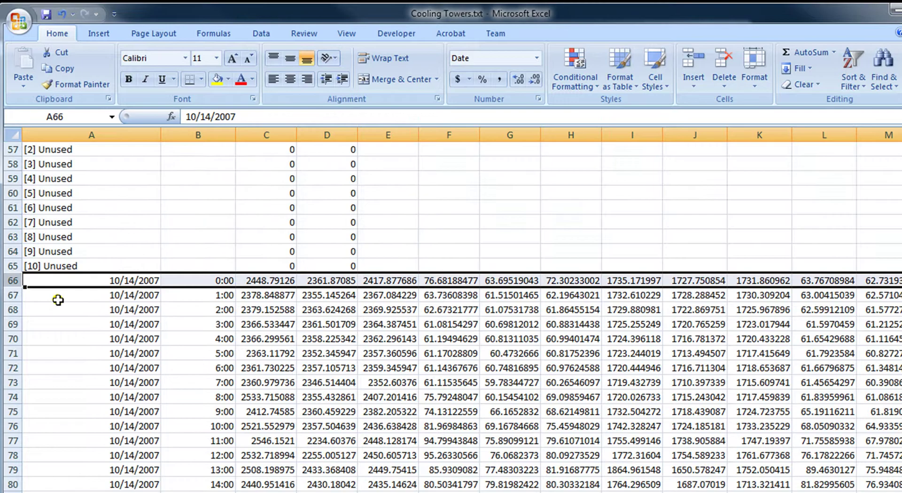
Extend the selection from row 66 down to row 3066, the 1/3/2009 reading
{"action": "left_click_drag", "start_coordinate": [901, 157], "coordinate": [901, 465]}
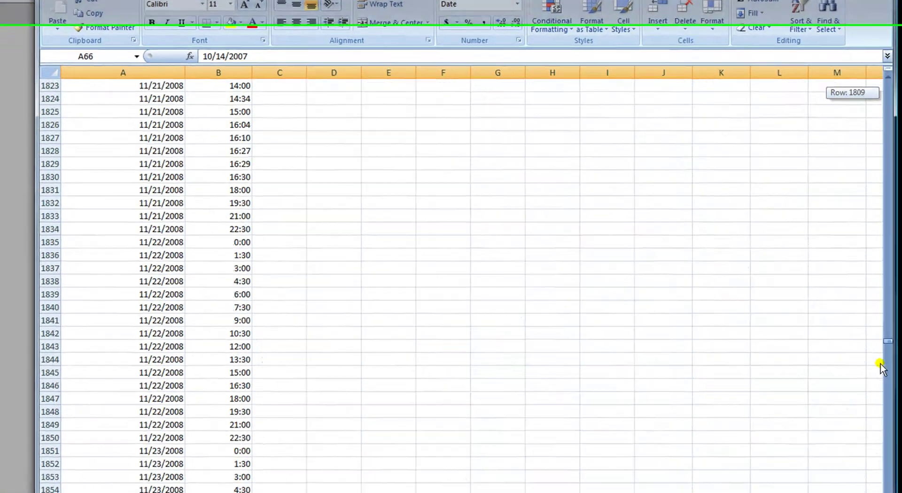
{"action": "left_click_drag", "start_coordinate": [882, 368], "coordinate": [859, 465]}
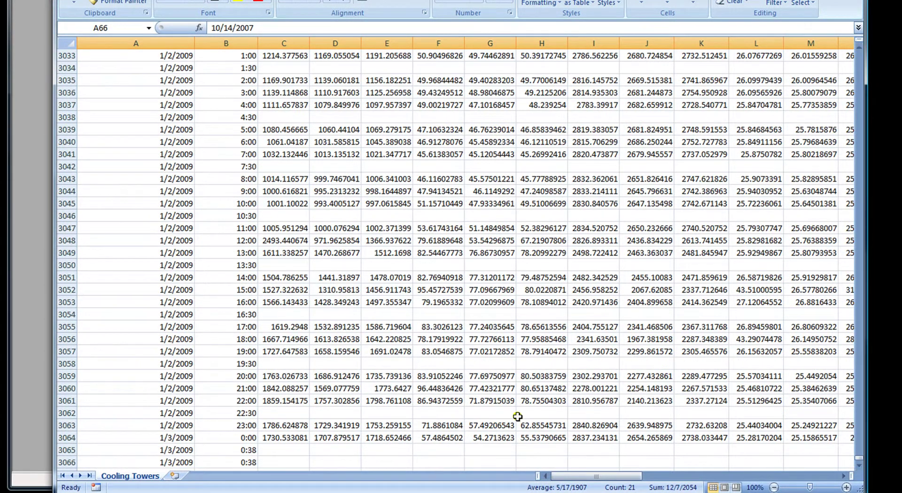
{"action": "scroll", "coordinate": [519, 416], "scroll_direction": "down", "scroll_amount": 3}
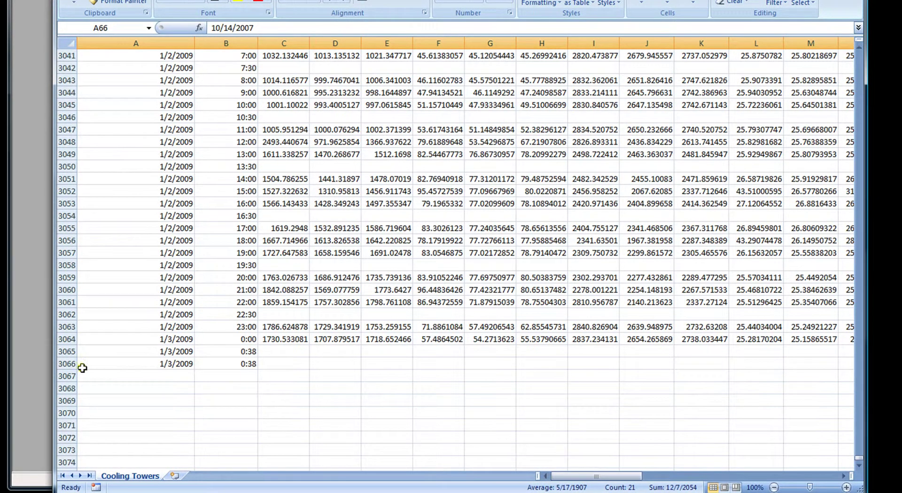
{"action": "left_click", "coordinate": [68, 363], "text": "shift"}
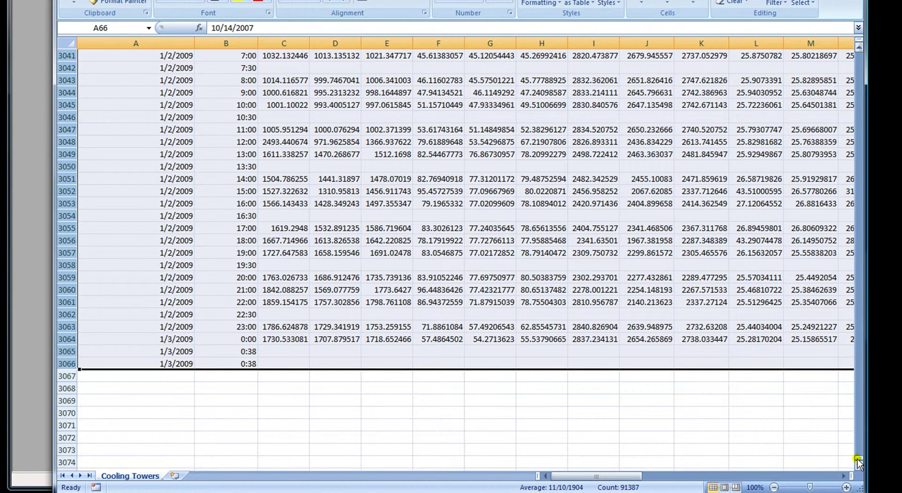
Return to the top and select rows 2–65, from the first tag down to the unused zero rows
{"action": "left_click_drag", "start_coordinate": [859, 452], "coordinate": [859, 54]}
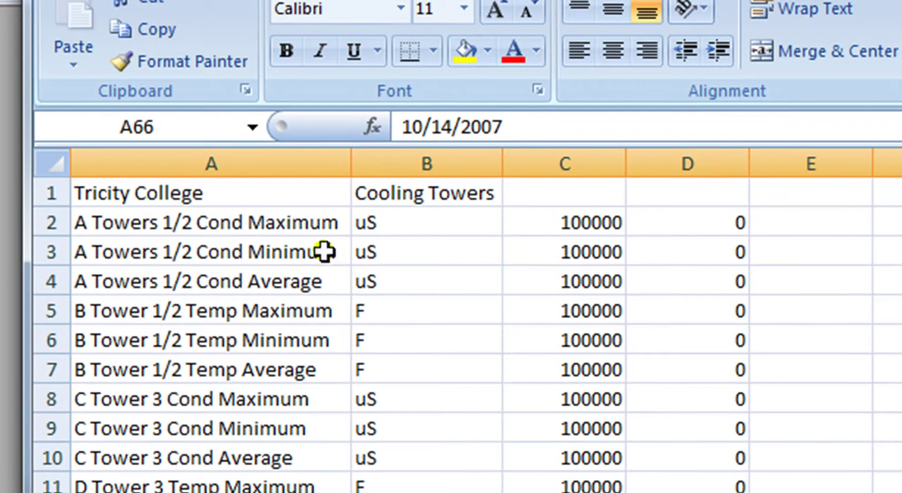
{"action": "left_click", "coordinate": [53, 221]}
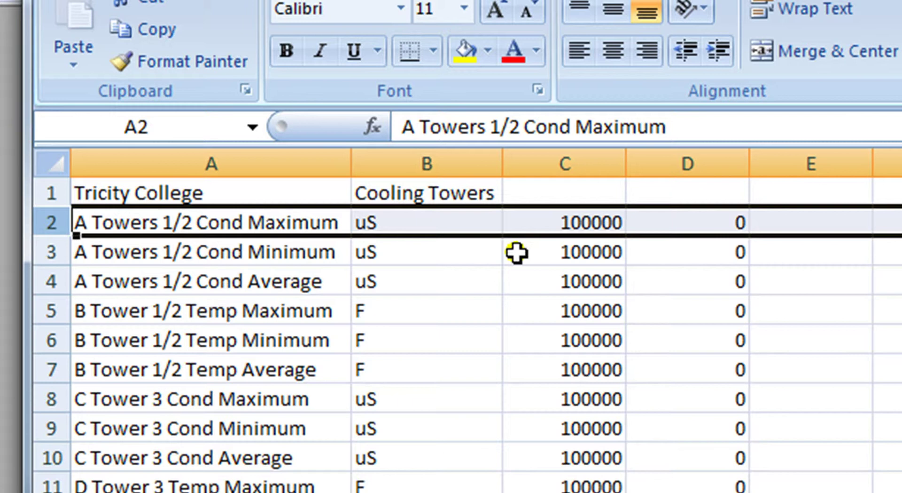
{"action": "scroll", "coordinate": [133, 328], "scroll_direction": "down", "scroll_amount": 1}
{"action": "scroll", "coordinate": [133, 328], "scroll_direction": "down", "scroll_amount": 13}
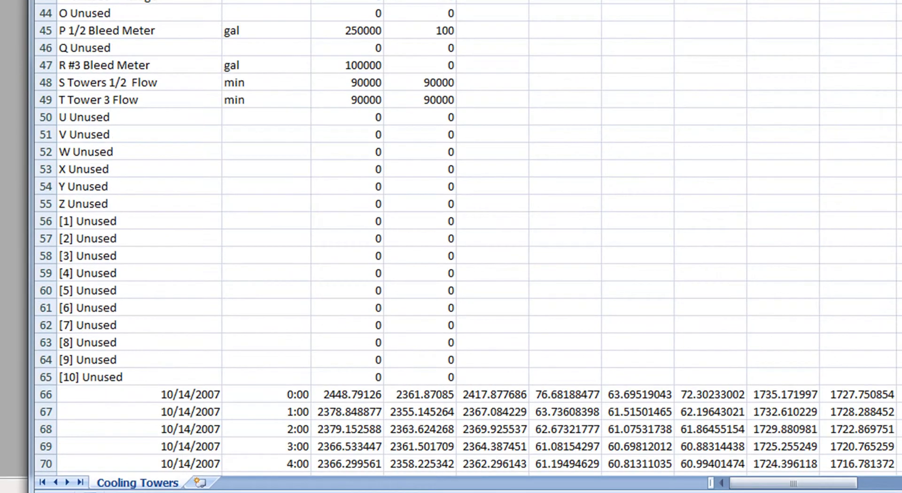
{"action": "scroll", "coordinate": [451, 235], "scroll_direction": "down", "scroll_amount": 1}
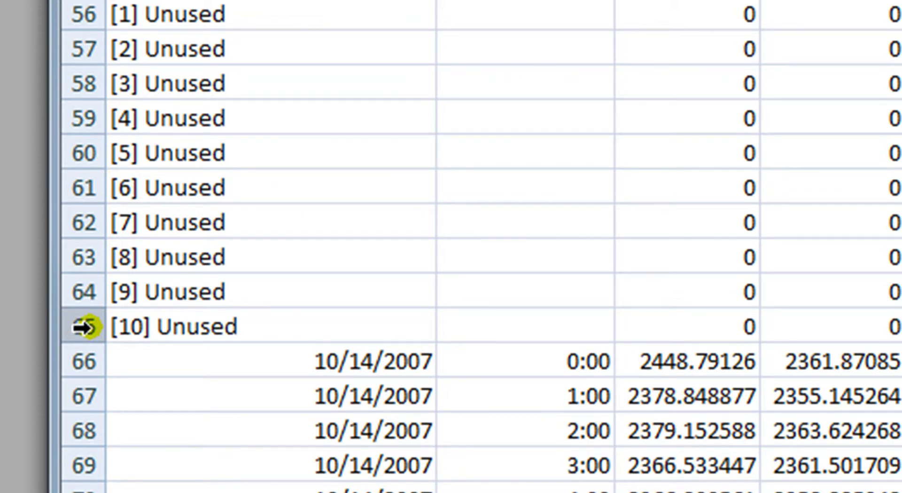
{"action": "left_click", "coordinate": [84, 327], "text": "shift"}
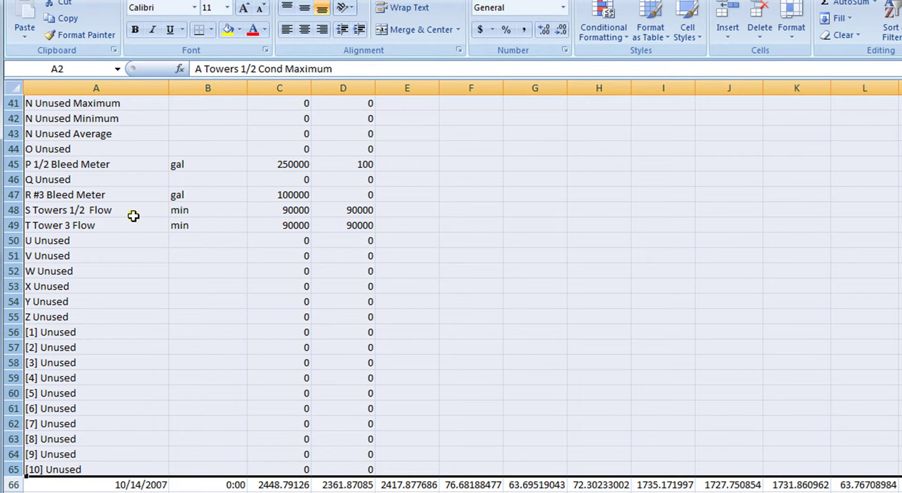
Copy tag rows 2–65 to the clipboard and insert a new blank Sheet1
{"action": "left_click", "coordinate": [71, 19]}
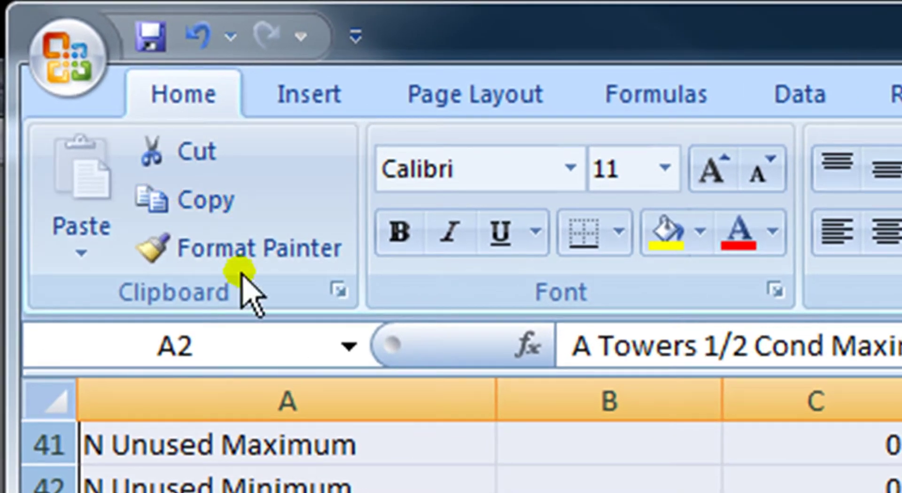
{"action": "left_click", "coordinate": [210, 192]}
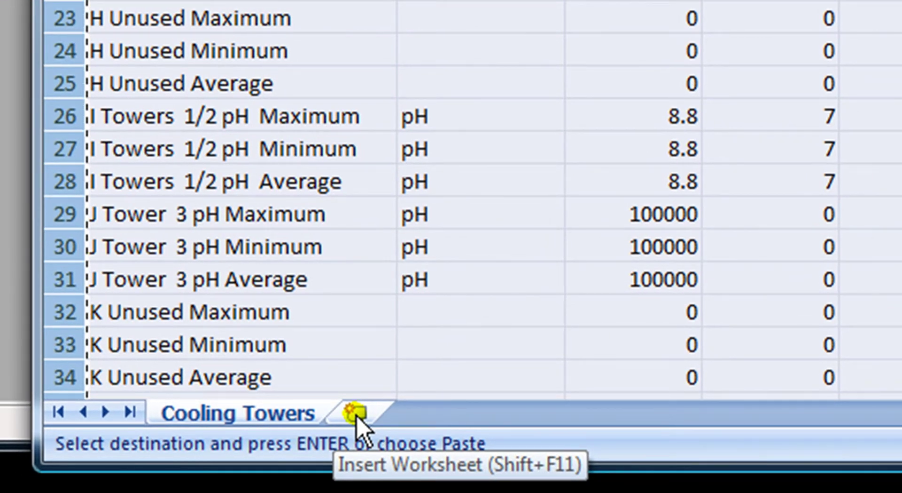
{"action": "left_click", "coordinate": [356, 413]}
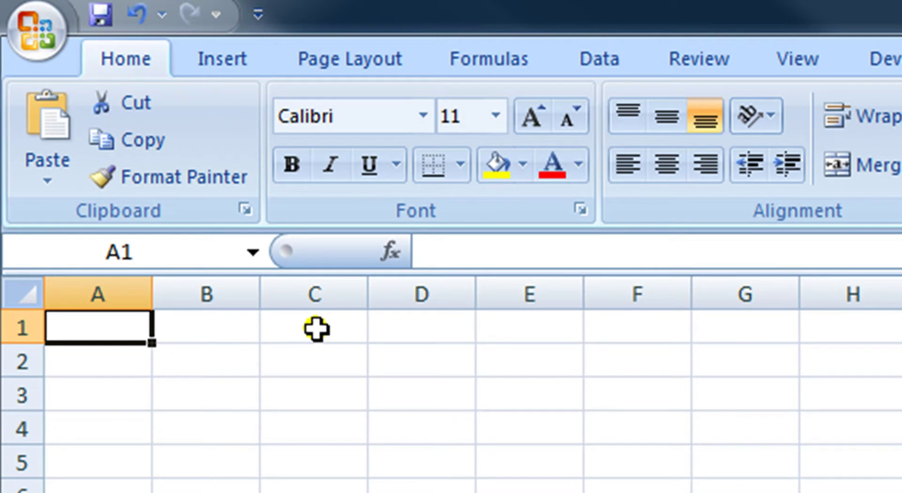
Paste Special the tag rows into C1 with Transpose on, then autofit the column widths
{"action": "left_click", "coordinate": [316, 328]}
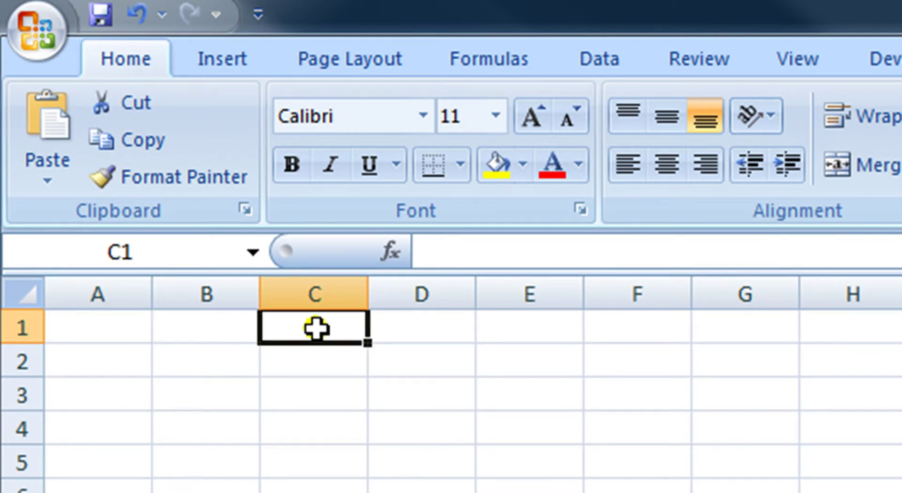
{"action": "right_click", "coordinate": [316, 328]}
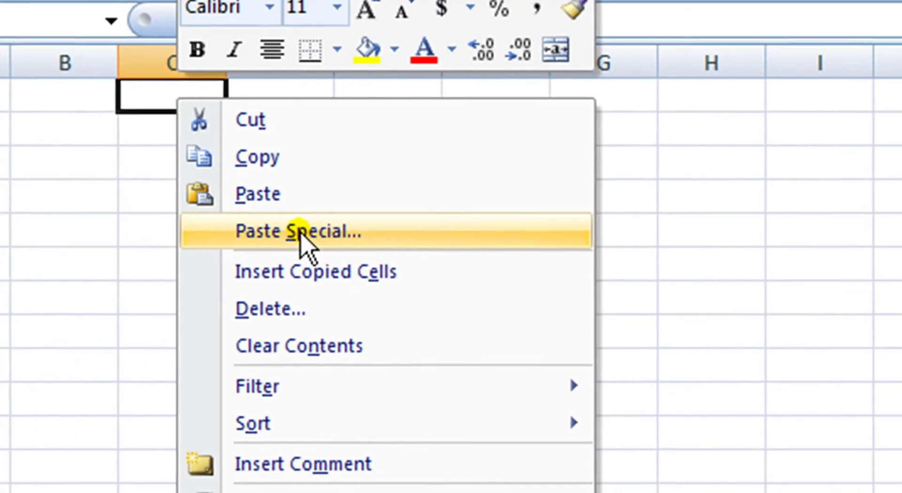
{"action": "left_click", "coordinate": [301, 230]}
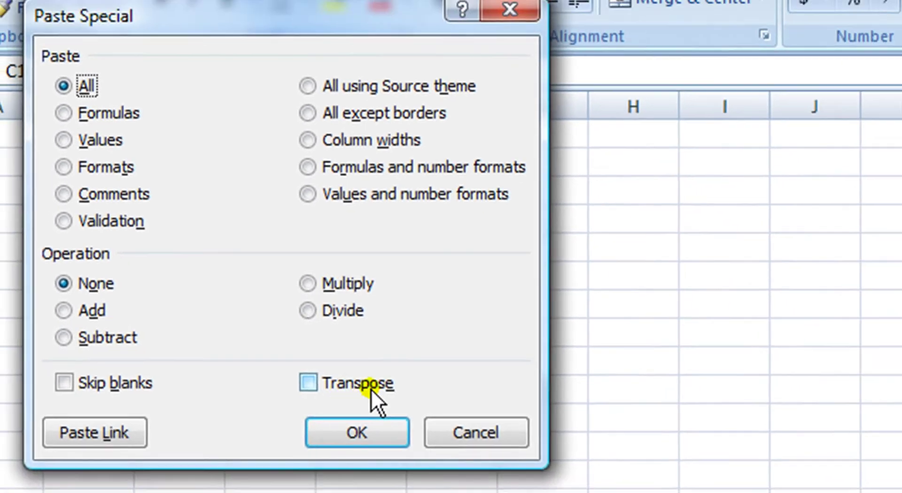
{"action": "left_click", "coordinate": [308, 383]}
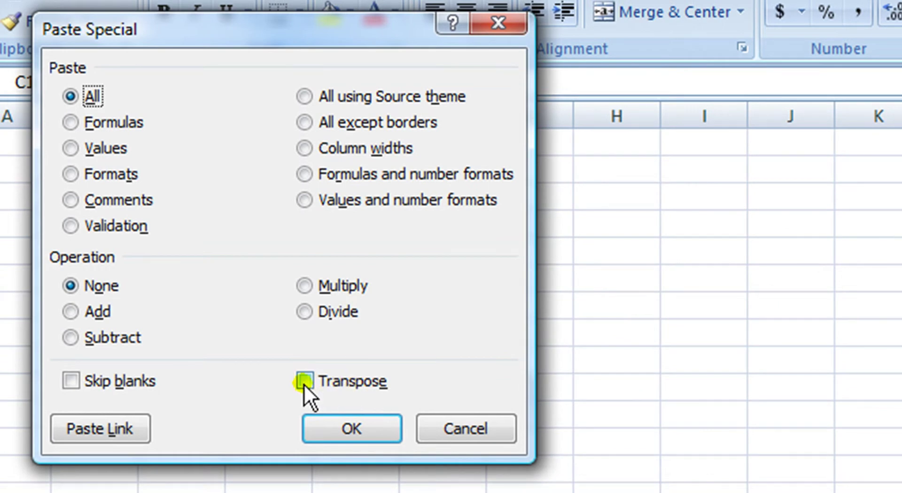
{"action": "left_click", "coordinate": [348, 429]}
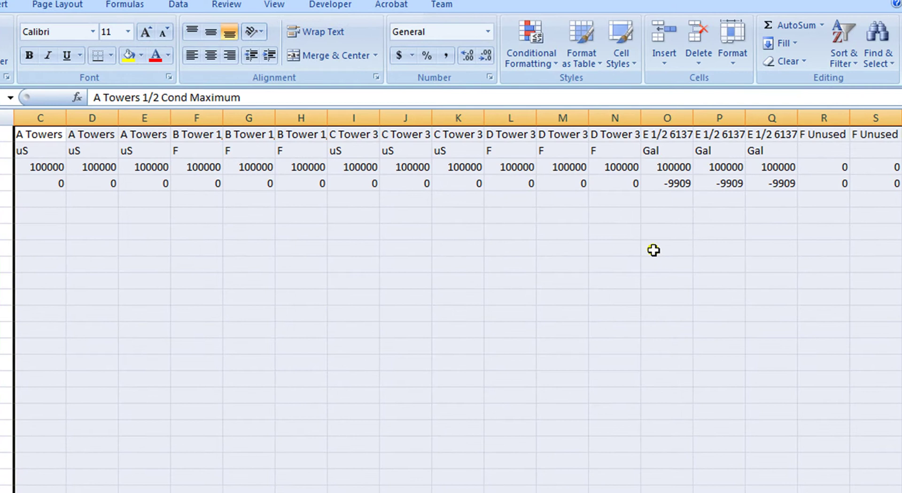
{"action": "left_click", "coordinate": [734, 54]}
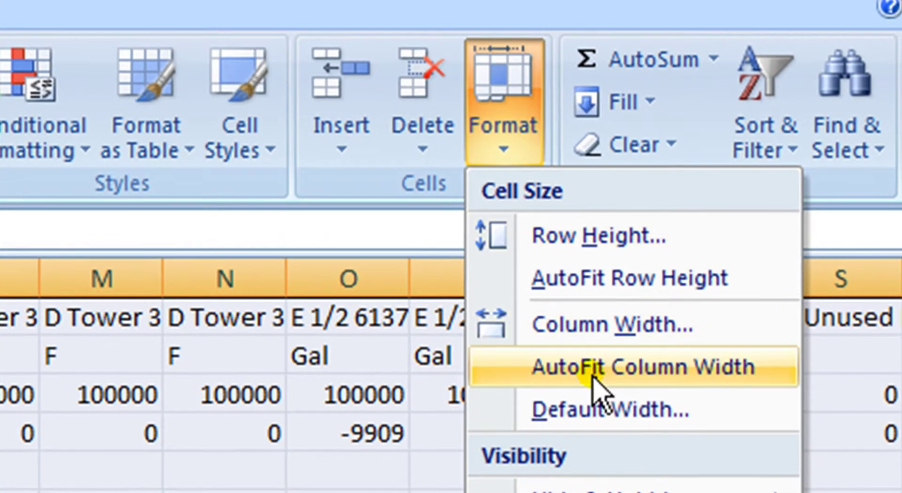
{"action": "left_click", "coordinate": [592, 374]}
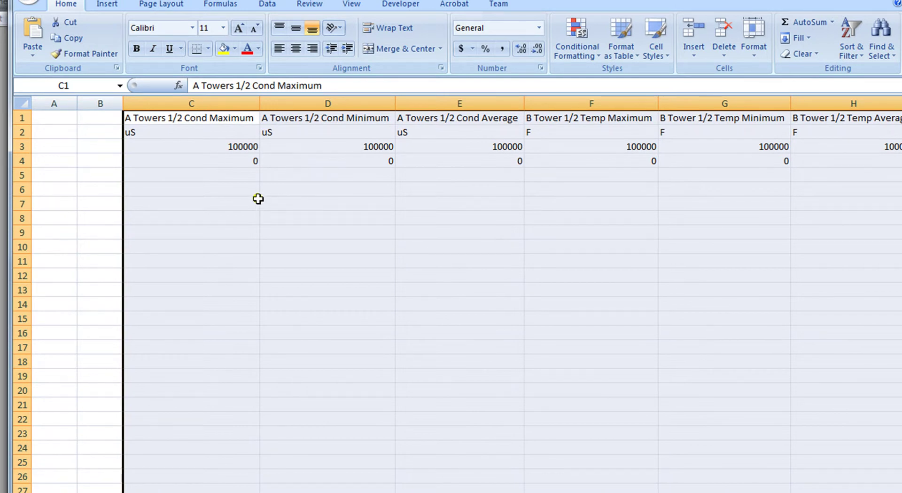
Center the text in header rows 1 through 4
{"action": "left_click", "coordinate": [193, 127]}
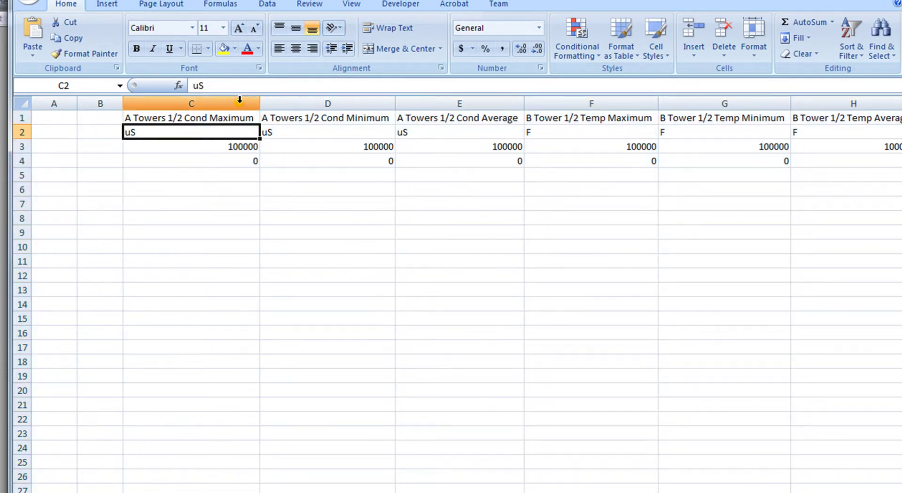
{"action": "key", "text": "Down"}
{"action": "key", "text": "Down"}
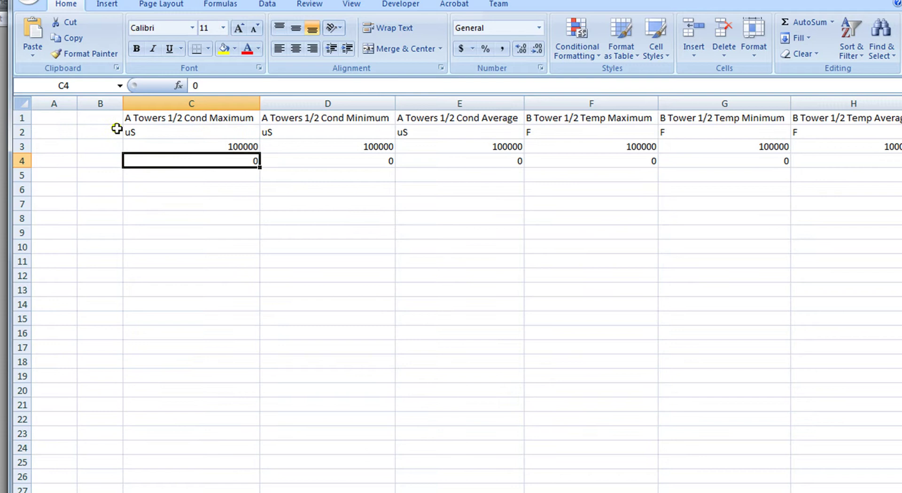
{"action": "left_click", "coordinate": [20, 120]}
{"action": "left_click_drag", "start_coordinate": [21, 120], "coordinate": [19, 156]}
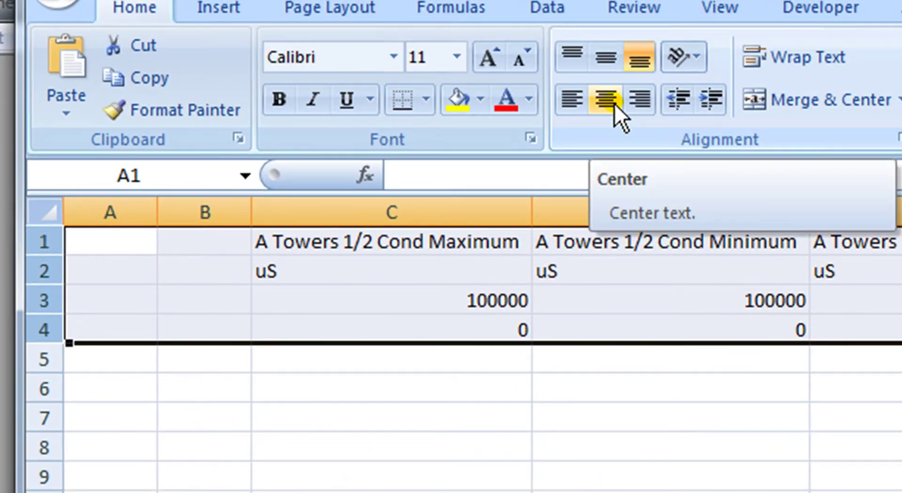
{"action": "left_click", "coordinate": [615, 103]}
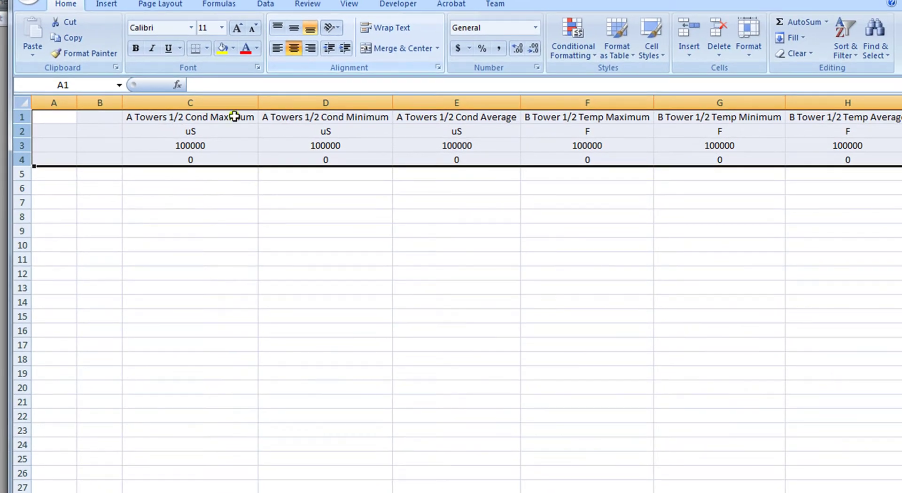
Make the row 1 tag names bold
{"action": "left_click", "coordinate": [21, 117]}
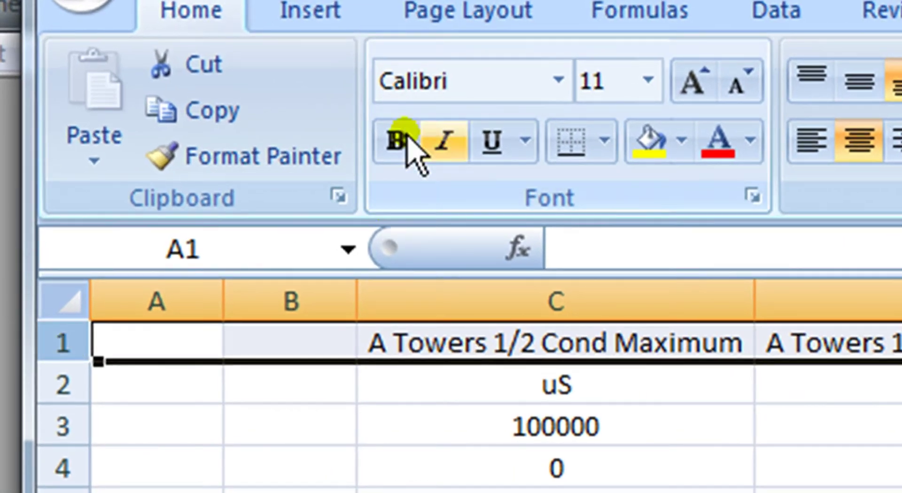
{"action": "left_click", "coordinate": [266, 94]}
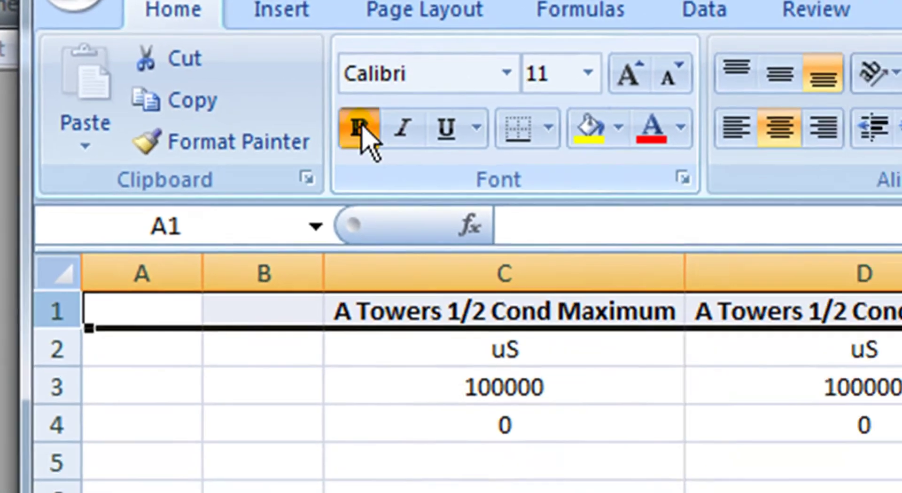
{"action": "left_click", "coordinate": [550, 463]}
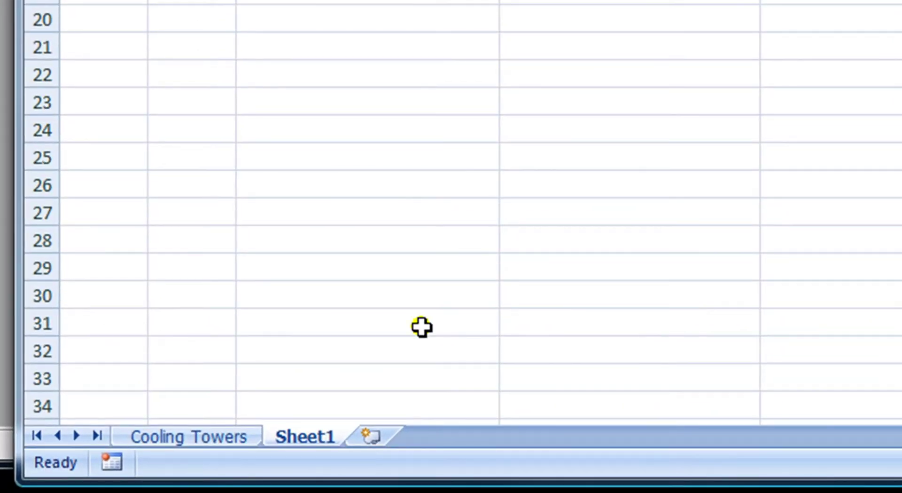
Copy the dated hourly rows from row 66 to the end of Cooling Towers, then return to Sheet1
{"action": "left_click", "coordinate": [211, 443]}
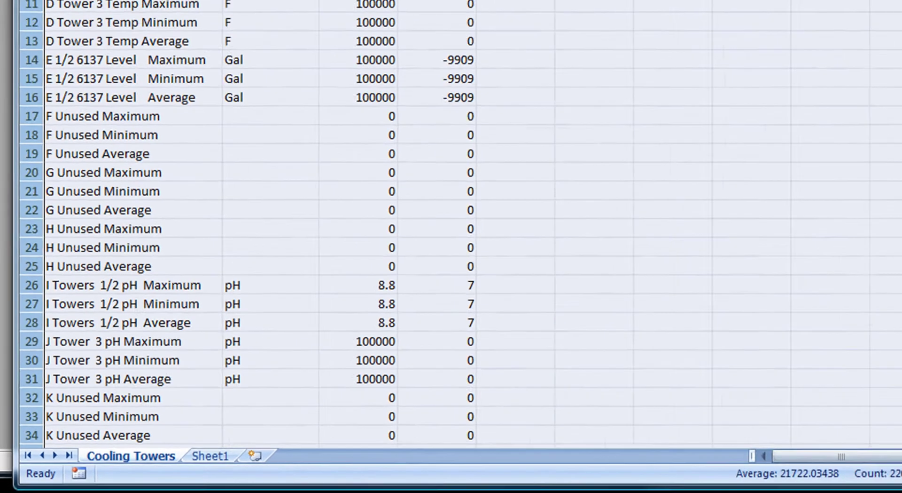
{"action": "scroll", "coordinate": [451, 226], "scroll_direction": "down", "scroll_amount": 8}
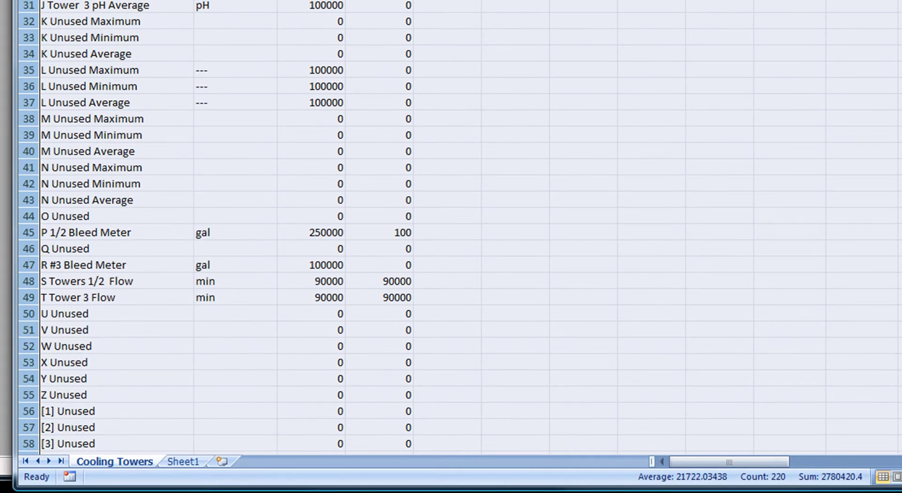
{"action": "scroll", "coordinate": [896, 100], "scroll_direction": "down", "scroll_amount": 9}
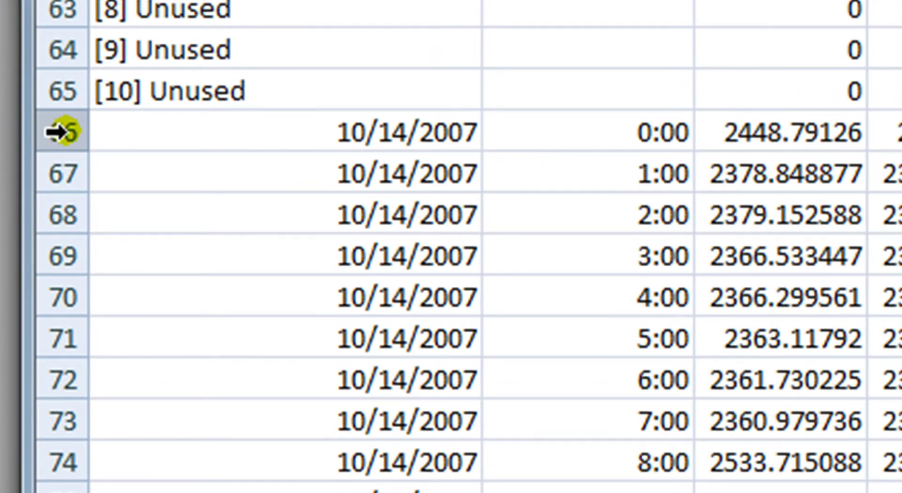
{"action": "left_click", "coordinate": [59, 131]}
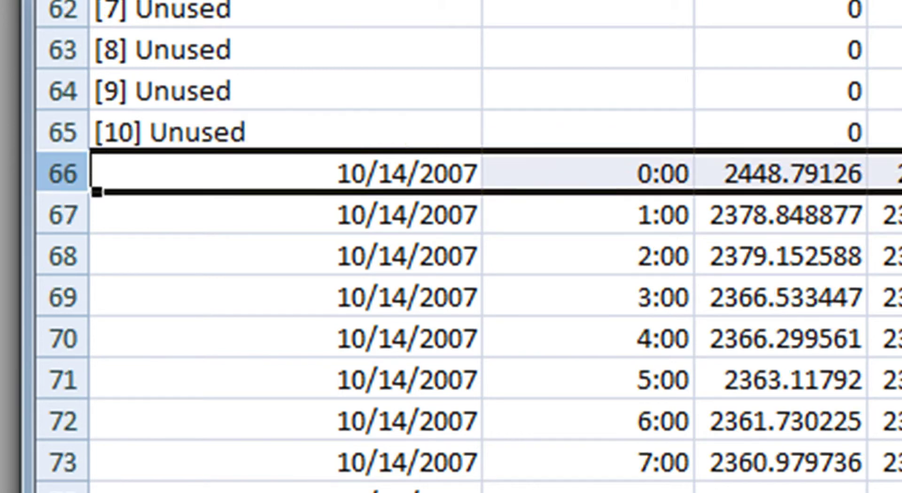
{"action": "scroll", "coordinate": [451, 246], "scroll_direction": "down", "scroll_amount": 20}
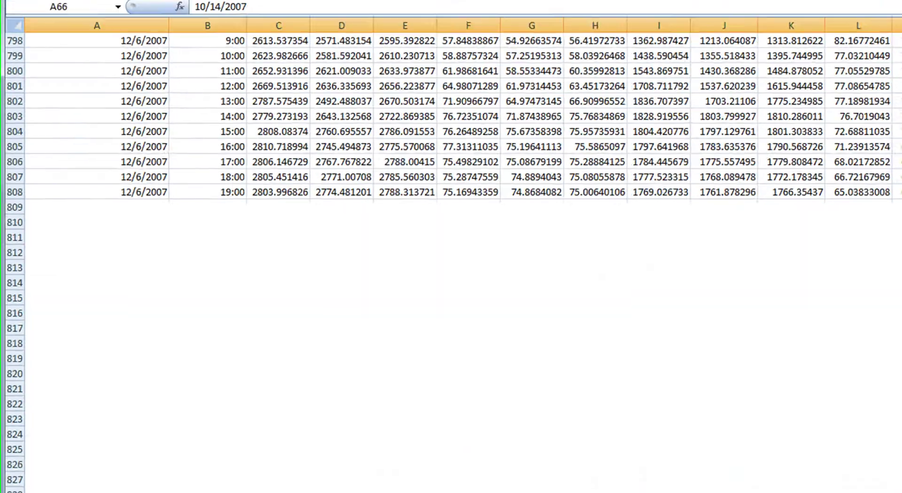
{"action": "scroll", "coordinate": [451, 246], "scroll_direction": "down", "scroll_amount": 20}
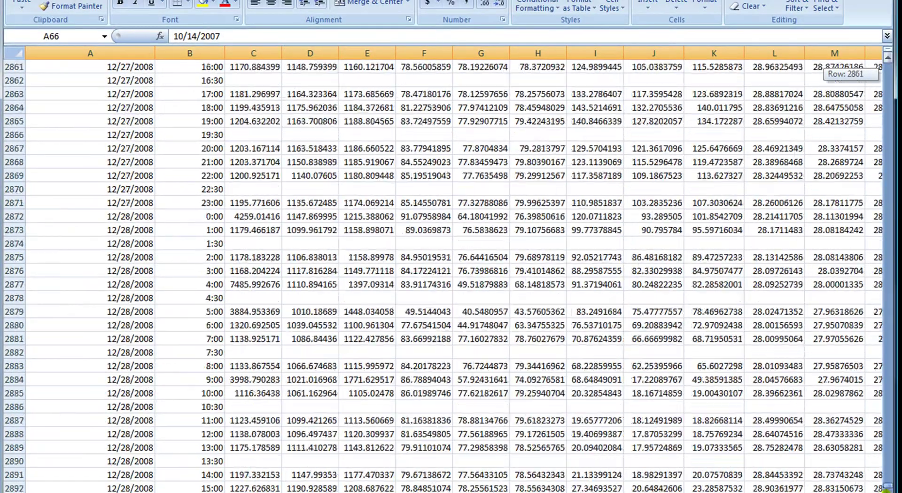
{"action": "scroll", "coordinate": [451, 277], "scroll_direction": "down", "scroll_amount": 20}
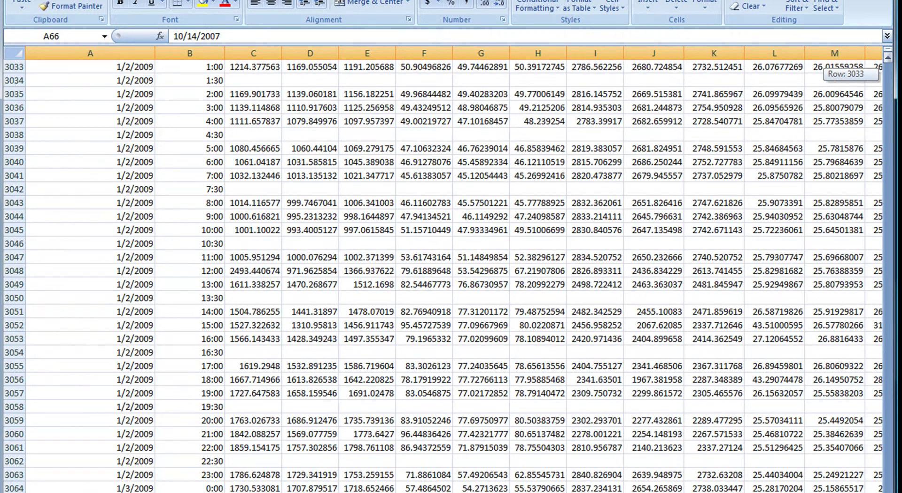
{"action": "scroll", "coordinate": [451, 278], "scroll_direction": "down", "scroll_amount": 1}
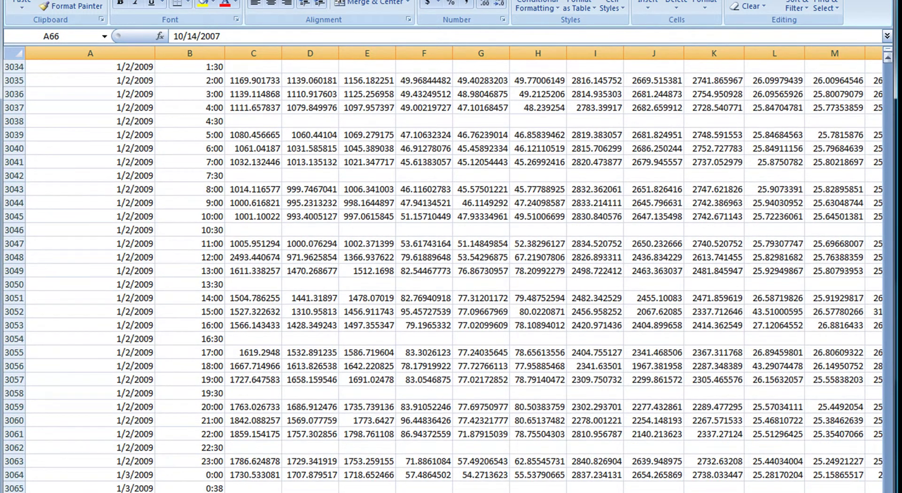
{"action": "scroll", "coordinate": [244, 480], "scroll_direction": "down", "scroll_amount": 1}
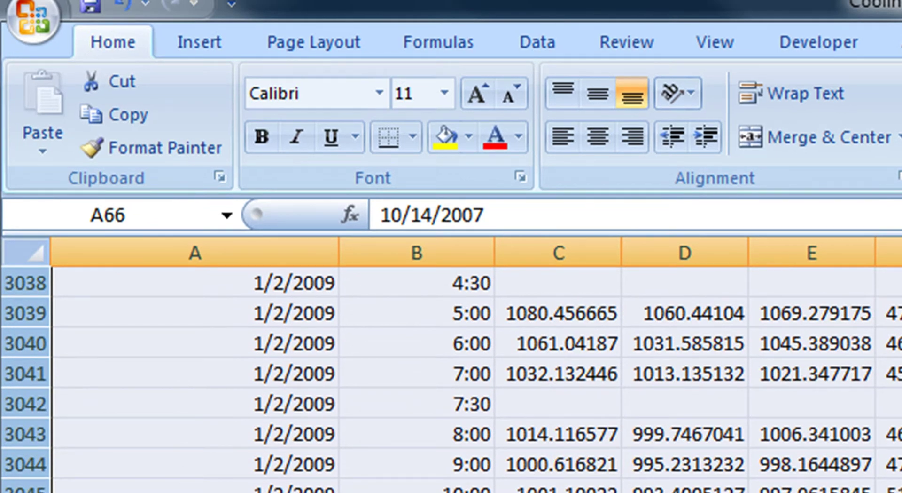
{"action": "left_click", "coordinate": [138, 113]}
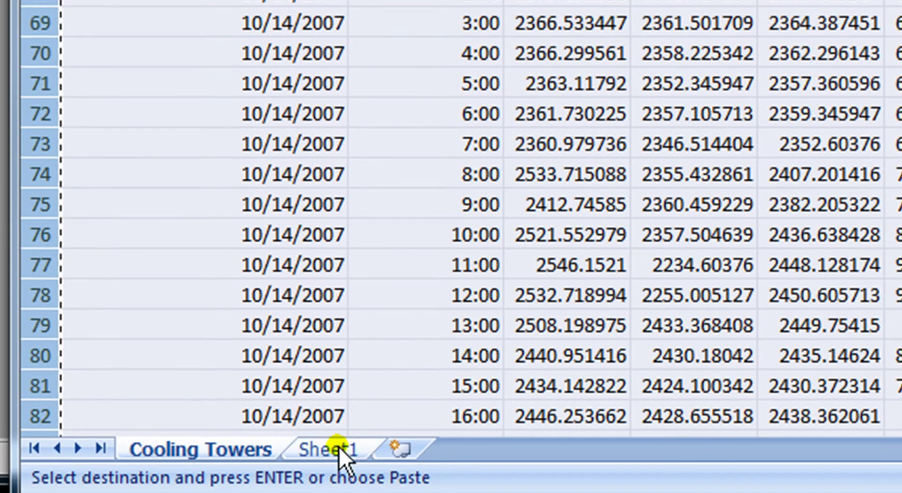
{"action": "left_click", "coordinate": [340, 447]}
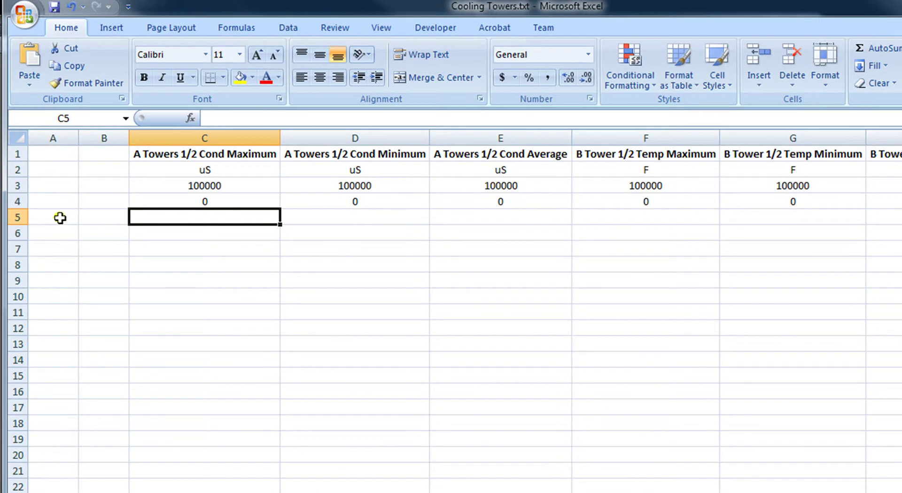
Paste the copied date/time rows into Sheet1 starting at cell A5
{"action": "left_click", "coordinate": [60, 217]}
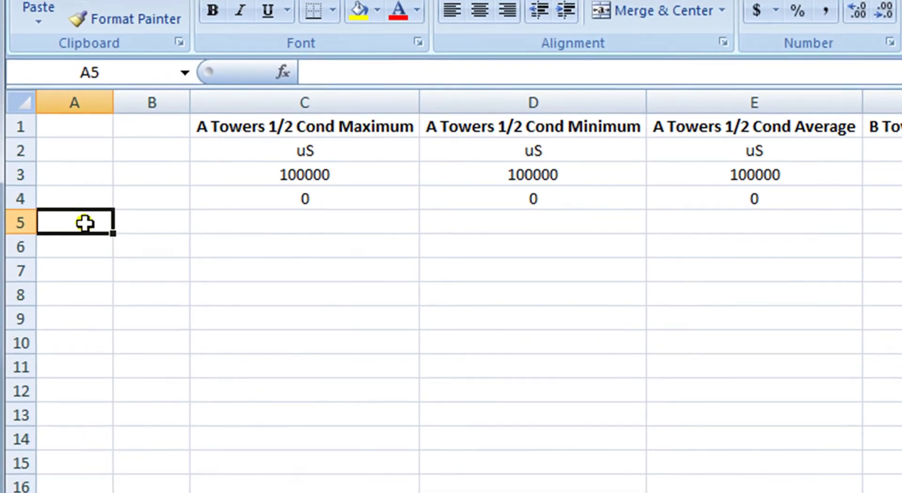
{"action": "right_click", "coordinate": [60, 220]}
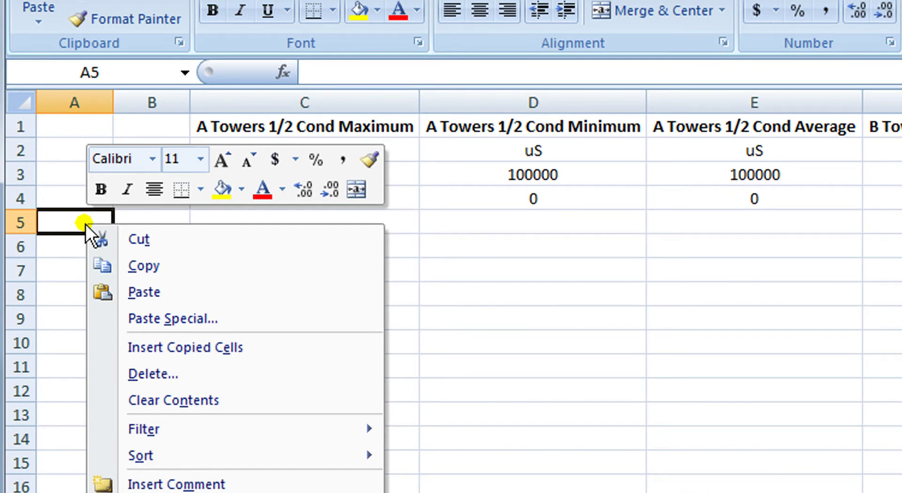
{"action": "left_click", "coordinate": [134, 292]}
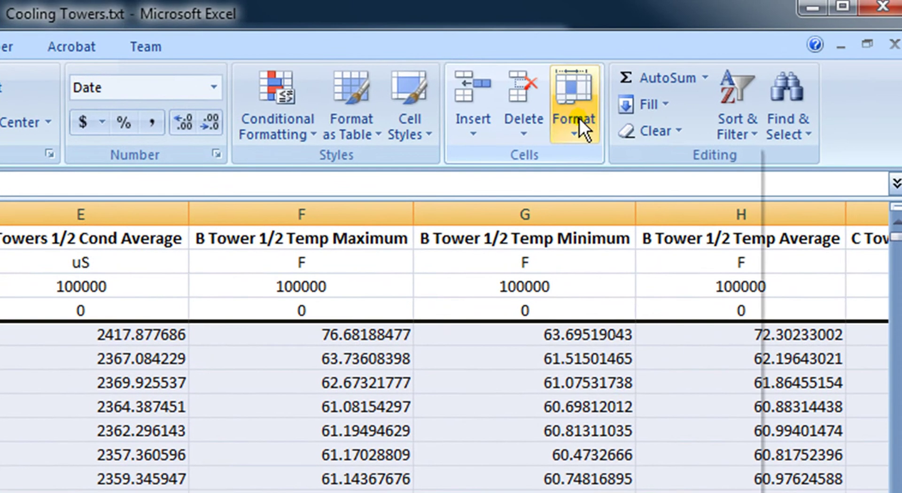
AutoFit the column widths across the whole worksheet so every tag header shows in full
{"action": "left_click", "coordinate": [580, 118]}
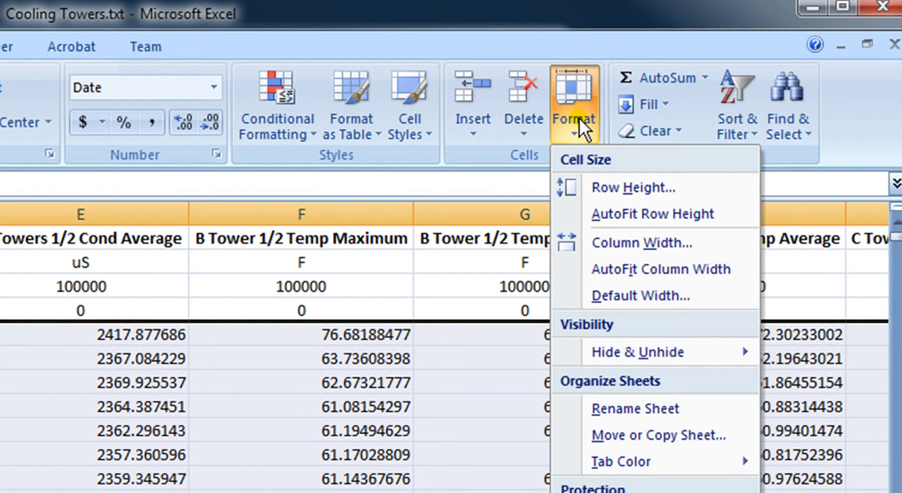
{"action": "left_click", "coordinate": [620, 269]}
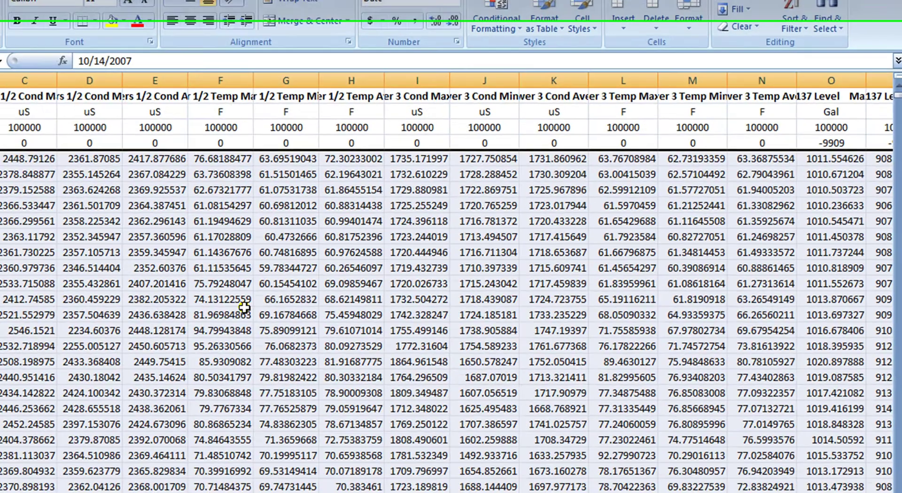
{"action": "left_click", "coordinate": [301, 257]}
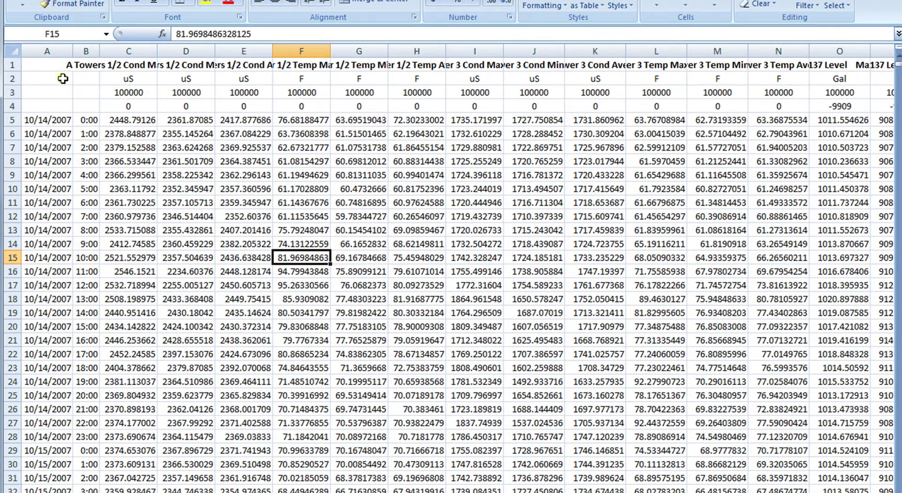
{"action": "left_click", "coordinate": [11, 64]}
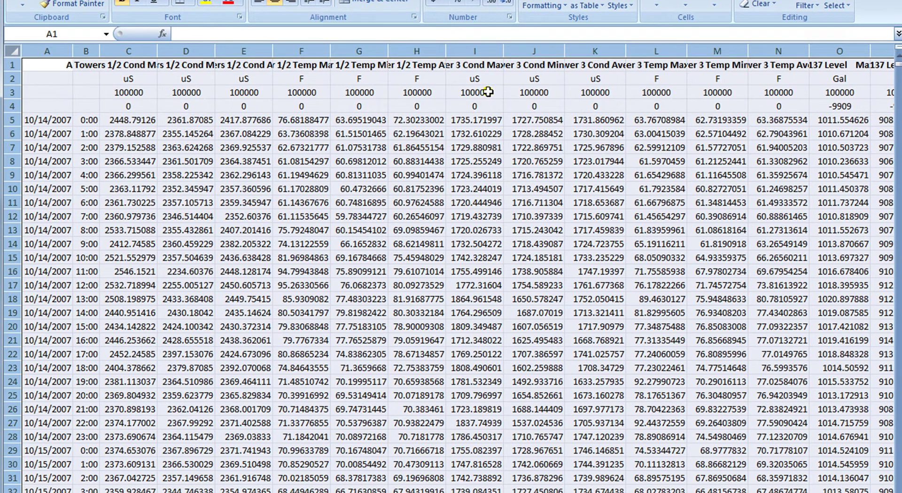
{"action": "left_click", "coordinate": [723, 5]}
{"action": "left_click", "coordinate": [745, 82]}
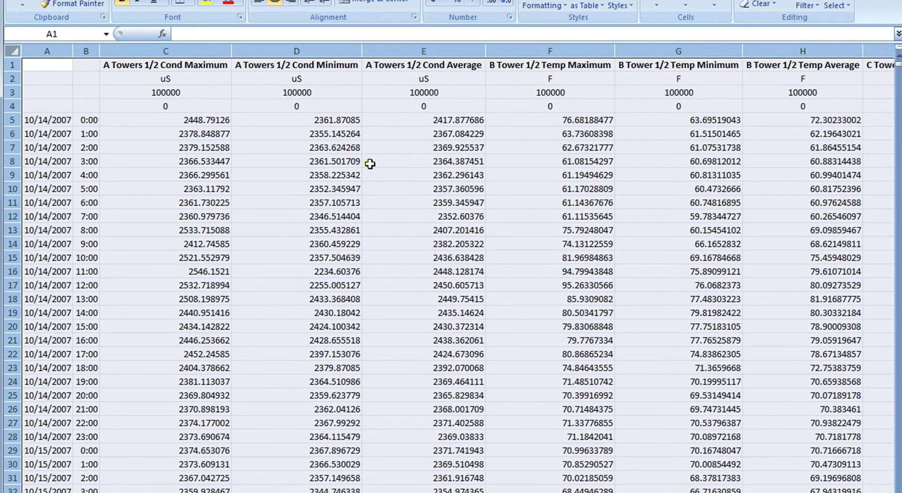
{"action": "left_click", "coordinate": [241, 156]}
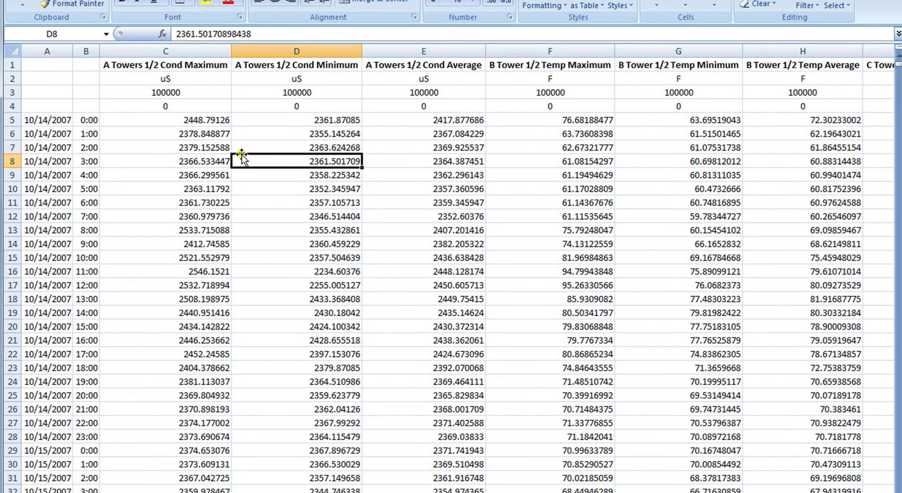
{"action": "left_click", "coordinate": [179, 51]}
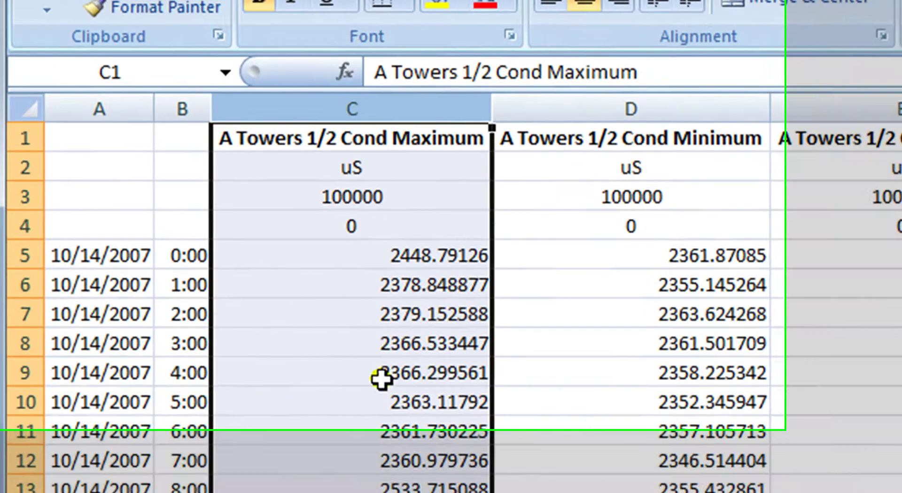
{"action": "left_click", "coordinate": [14, 126]}
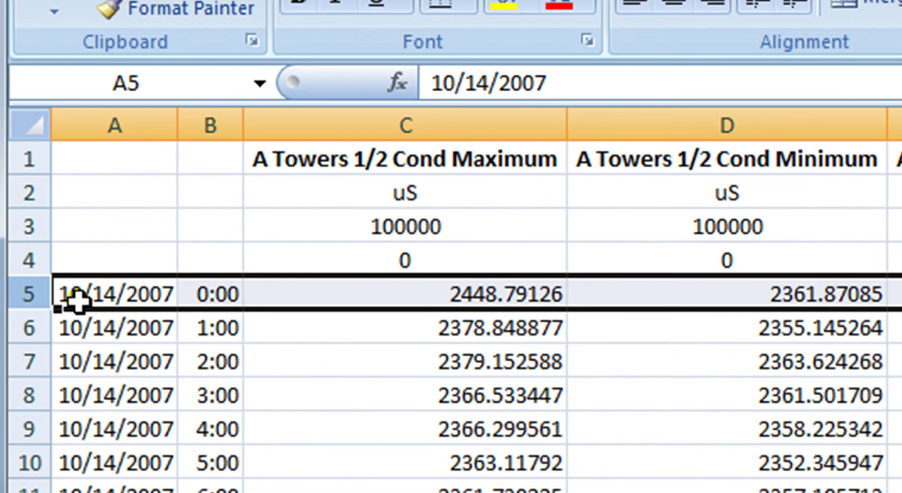
{"action": "left_click", "coordinate": [426, 328]}
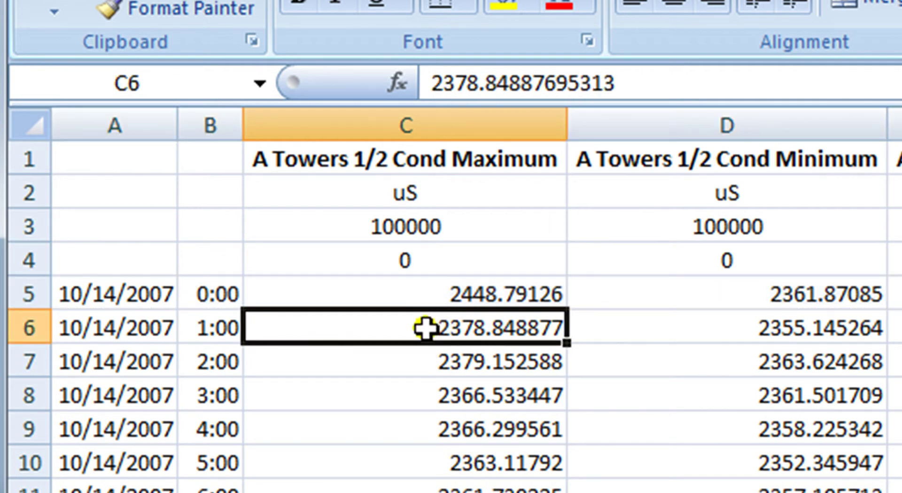
{"action": "scroll", "coordinate": [425, 328], "scroll_direction": "down", "scroll_amount": 3}
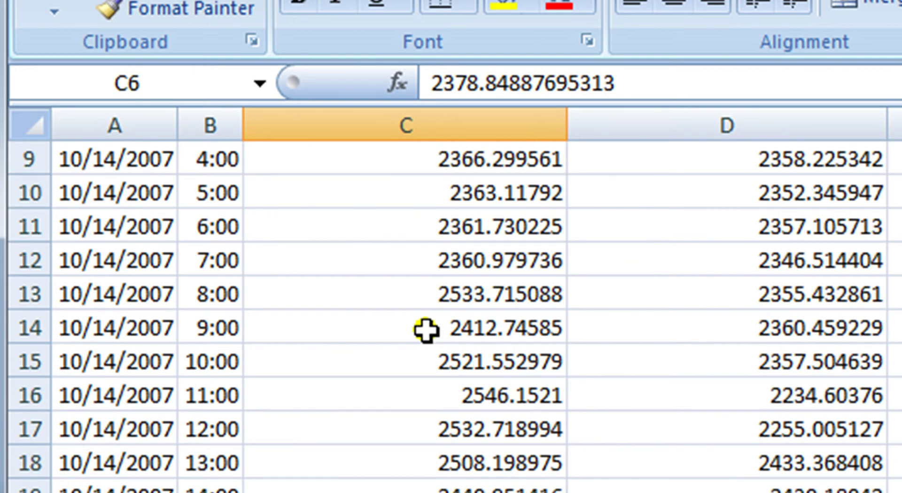
{"action": "scroll", "coordinate": [426, 328], "scroll_direction": "up", "scroll_amount": 3}
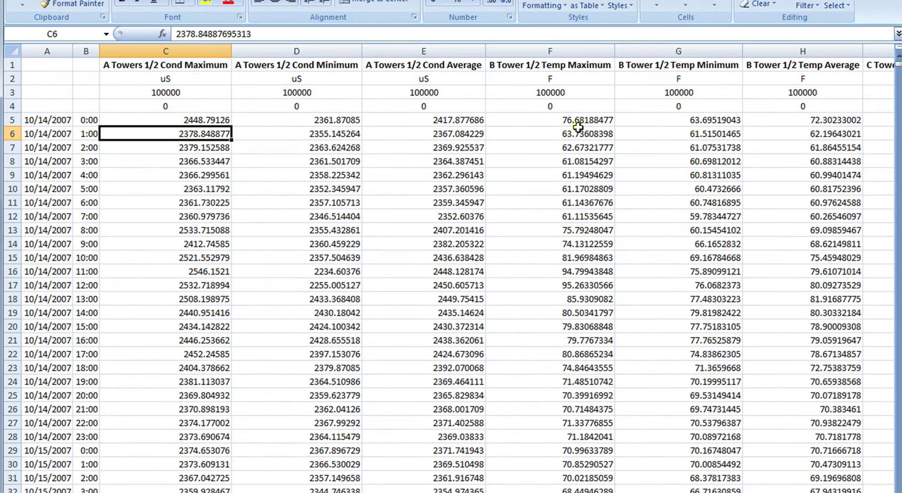
{"action": "scroll", "coordinate": [451, 268], "scroll_direction": "right", "scroll_amount": 6}
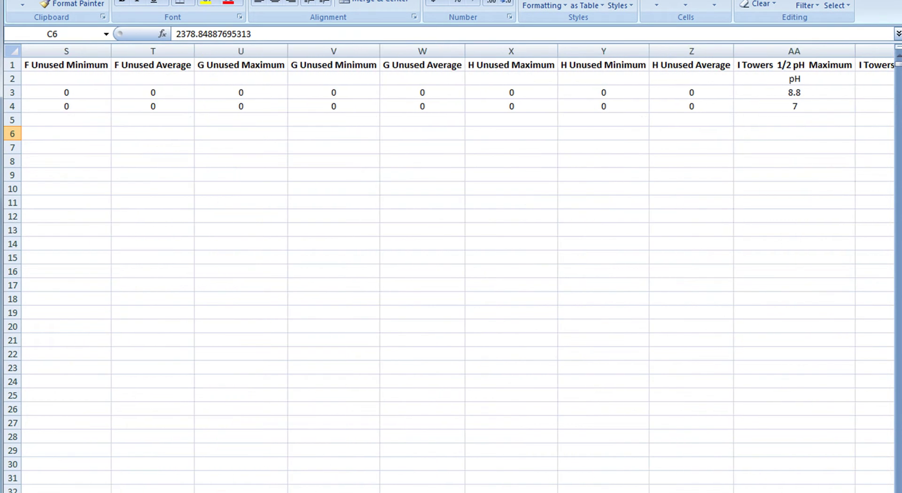
{"action": "scroll", "coordinate": [566, 444], "scroll_direction": "left", "scroll_amount": 6}
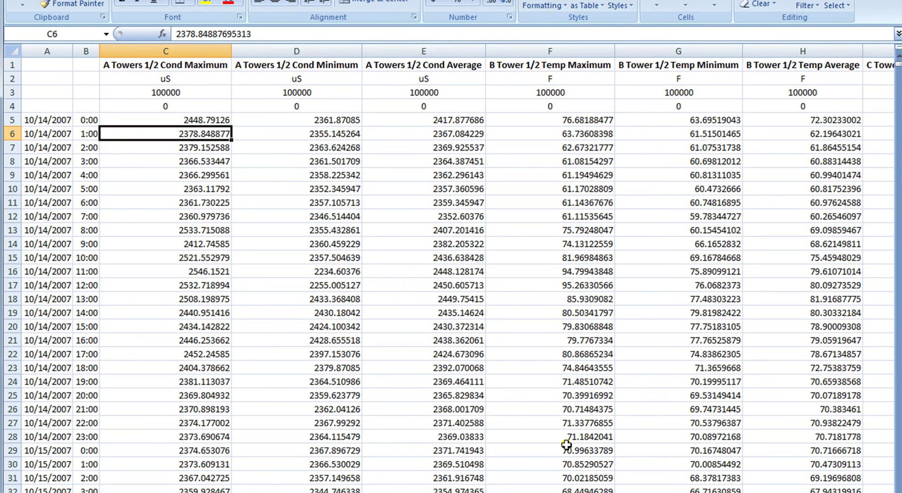